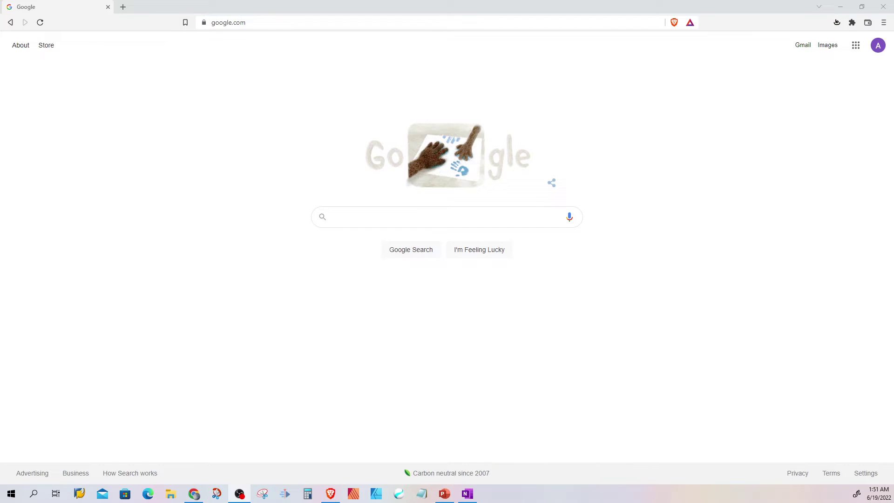
Step: Navigate the browser to drive.google.com to load My Drive
{"action": "left_click", "coordinate": [232, 25]}
{"action": "type", "text": "driv"}
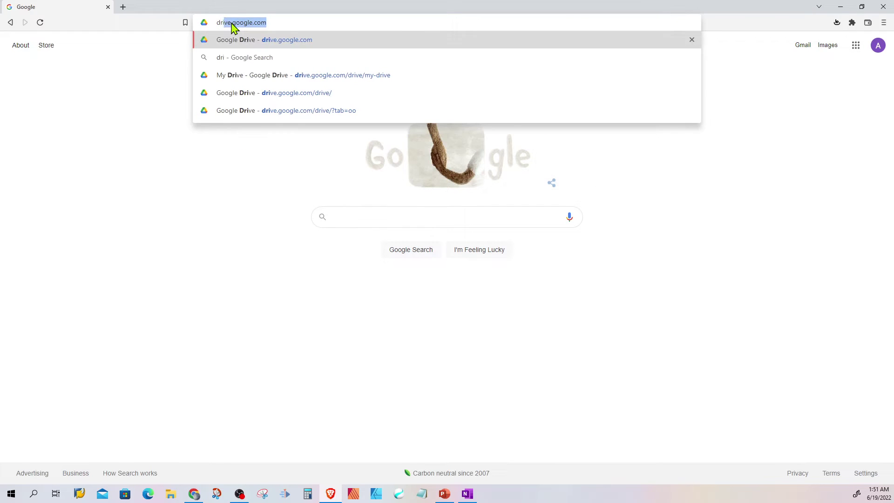
{"action": "type", "text": "e.google.com"}
{"action": "key", "text": "Return"}
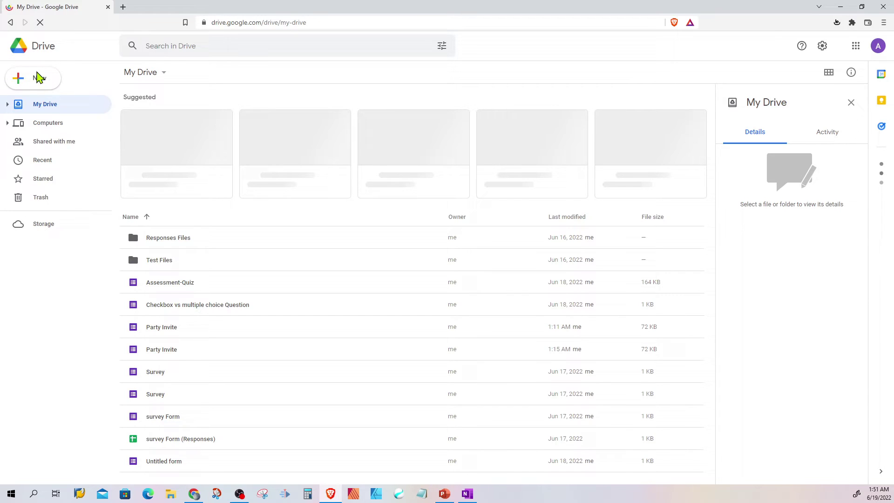
Step: Start a new Google Form from the Party Invite template via Drive's New menu
{"action": "left_click", "coordinate": [37, 81]}
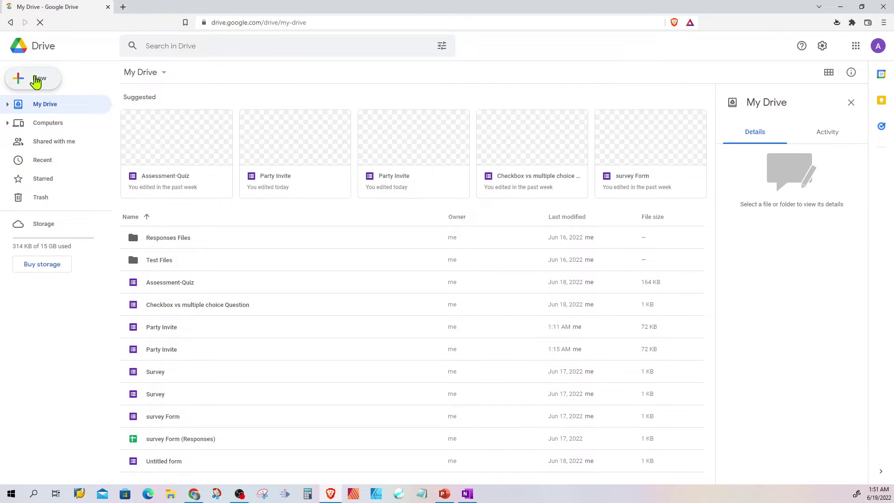
{"action": "left_click", "coordinate": [36, 81]}
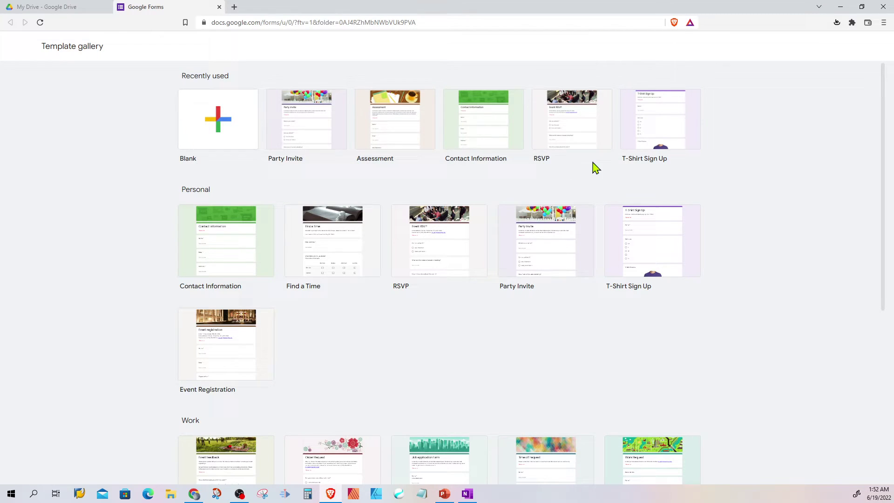
{"action": "scroll", "coordinate": [457, 252], "scroll_direction": "down", "scroll_amount": 1}
{"action": "scroll", "coordinate": [457, 251], "scroll_direction": "down", "scroll_amount": 3}
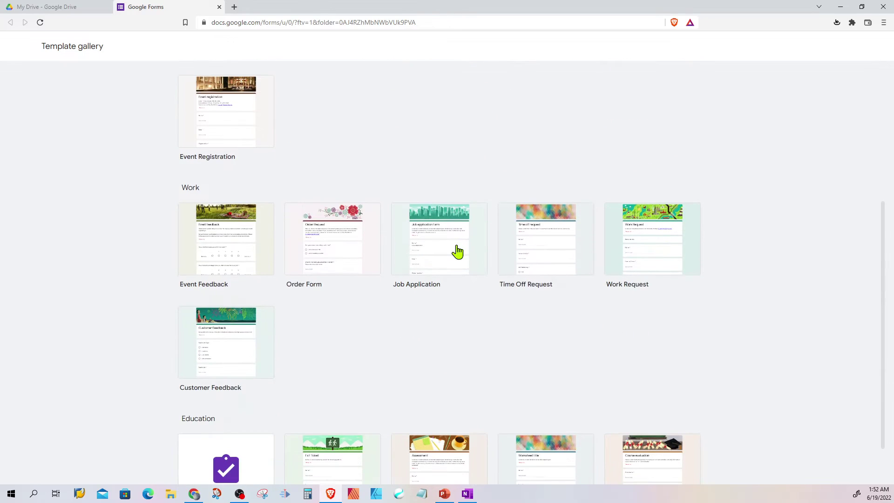
{"action": "scroll", "coordinate": [457, 251], "scroll_direction": "down", "scroll_amount": 1}
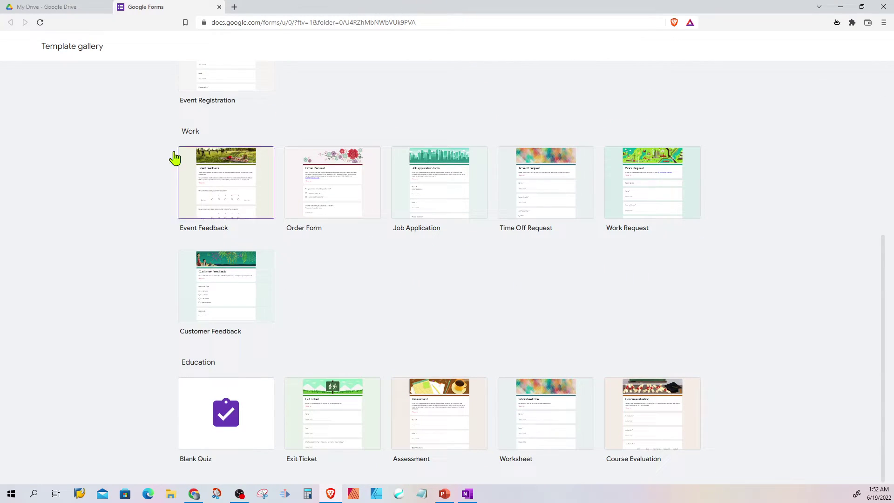
{"action": "scroll", "coordinate": [252, 174], "scroll_direction": "up", "scroll_amount": 2}
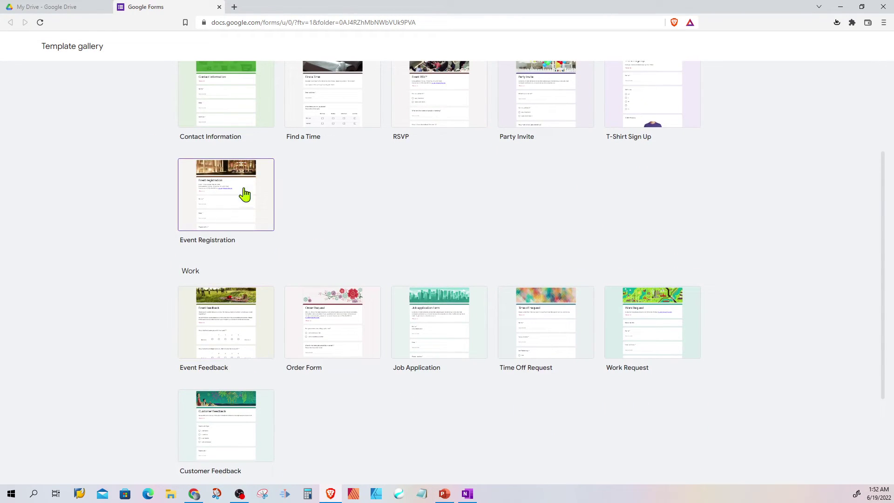
{"action": "scroll", "coordinate": [354, 237], "scroll_direction": "up", "scroll_amount": 2}
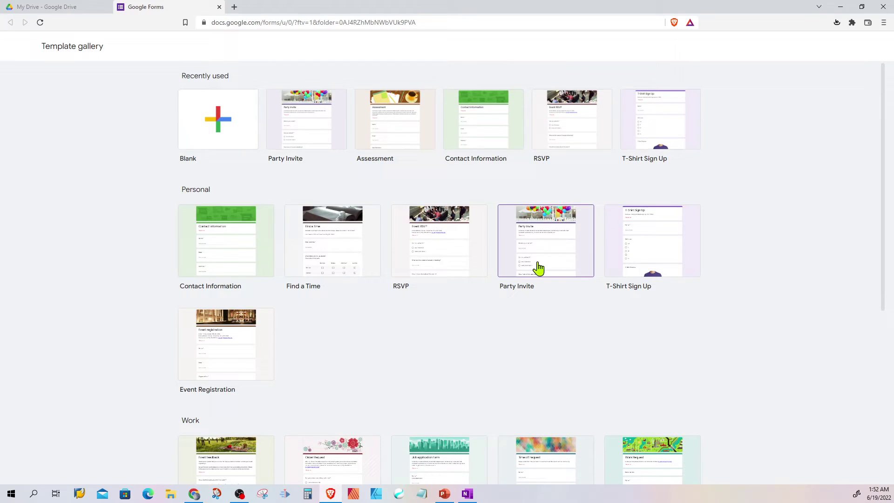
{"action": "left_click", "coordinate": [543, 257]}
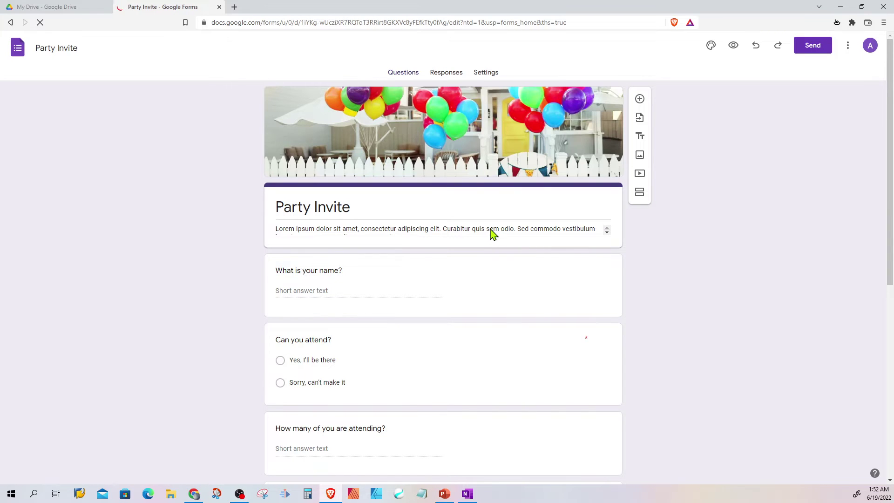
{"action": "scroll", "coordinate": [483, 234], "scroll_direction": "down", "scroll_amount": 3}
{"action": "scroll", "coordinate": [483, 245], "scroll_direction": "down", "scroll_amount": 2}
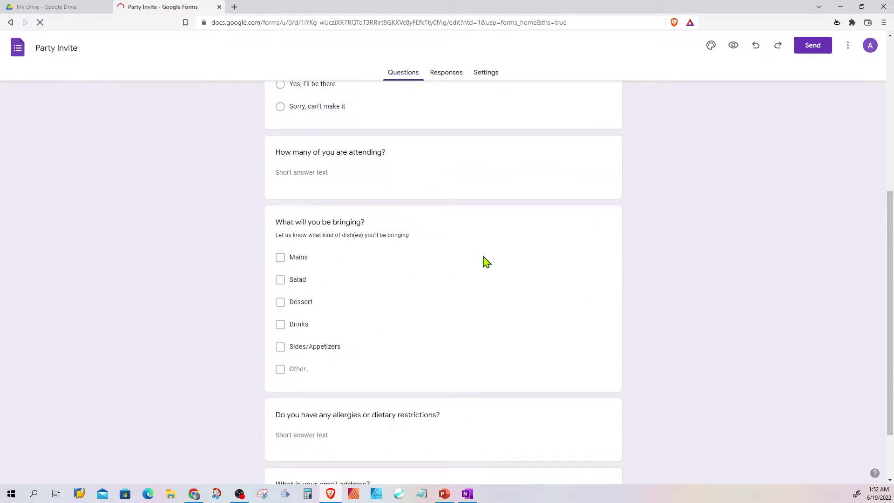
{"action": "scroll", "coordinate": [484, 255], "scroll_direction": "up", "scroll_amount": 1}
{"action": "scroll", "coordinate": [486, 260], "scroll_direction": "down", "scroll_amount": 2}
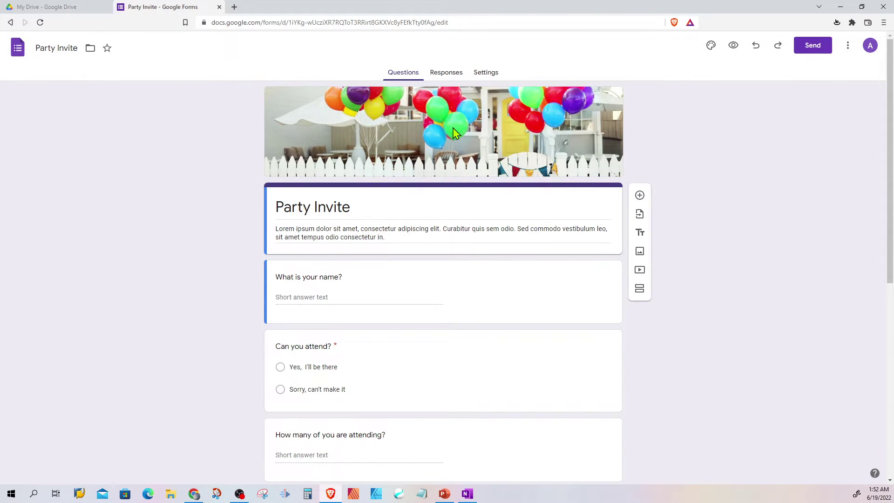
Step: Extend the form title to read 'Party Invite For Birthday'
{"action": "left_click", "coordinate": [316, 207]}
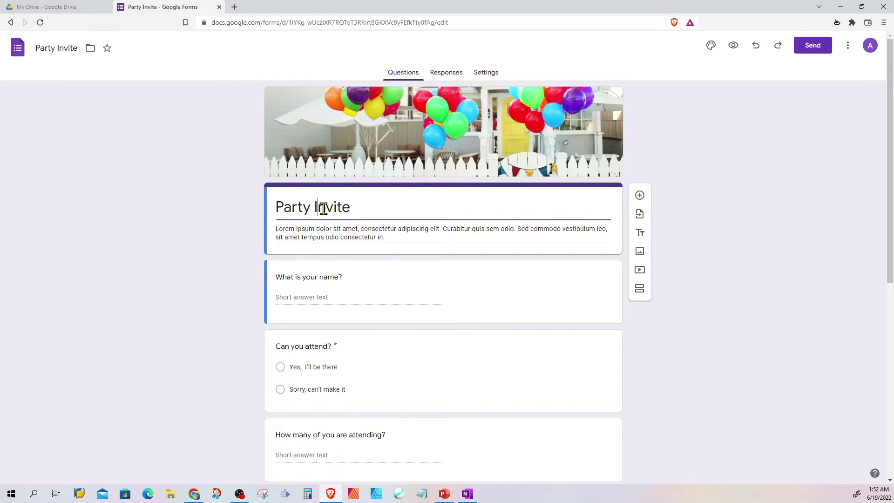
{"action": "triple_click", "coordinate": [336, 228]}
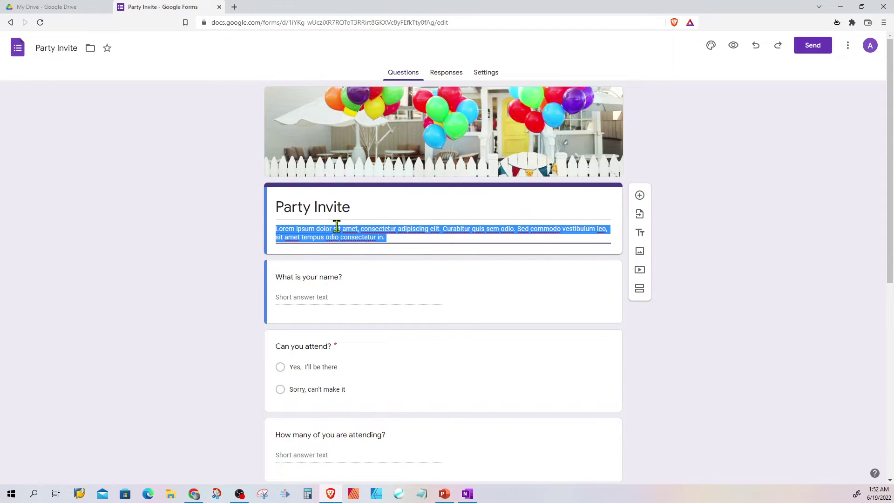
{"action": "left_click", "coordinate": [211, 283]}
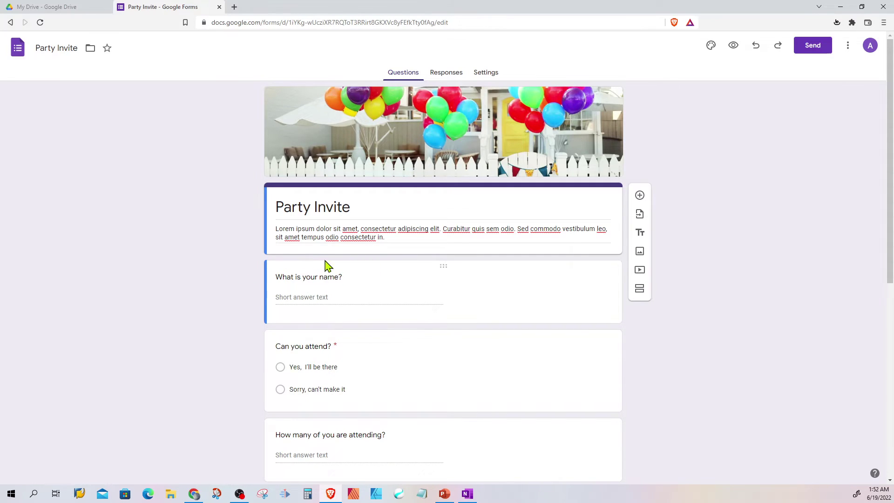
{"action": "scroll", "coordinate": [391, 272], "scroll_direction": "down", "scroll_amount": 1}
{"action": "scroll", "coordinate": [391, 272], "scroll_direction": "up", "scroll_amount": 1}
{"action": "left_click", "coordinate": [333, 210]}
{"action": "type", "text": "For Bir"}
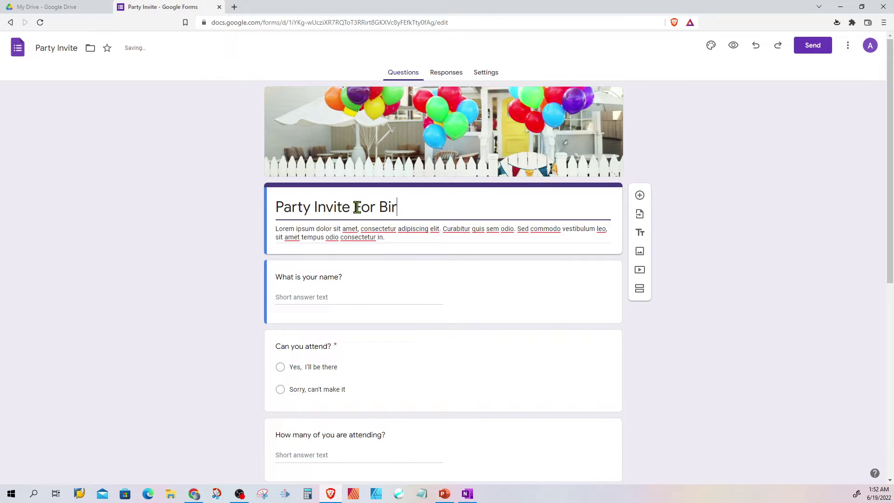
{"action": "type", "text": "thday"}
{"action": "left_click", "coordinate": [186, 241]}
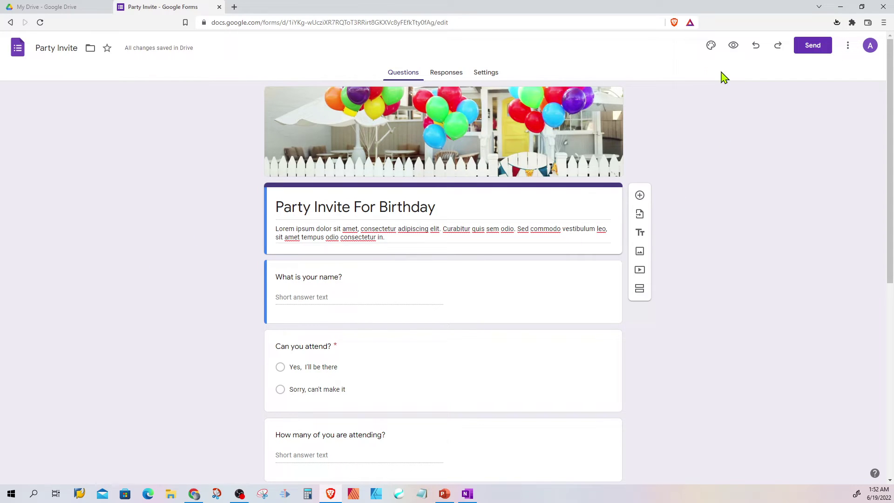
Step: Apply a green theme colour, green-tinted background and the Playful font style to the form
{"action": "left_click", "coordinate": [713, 48]}
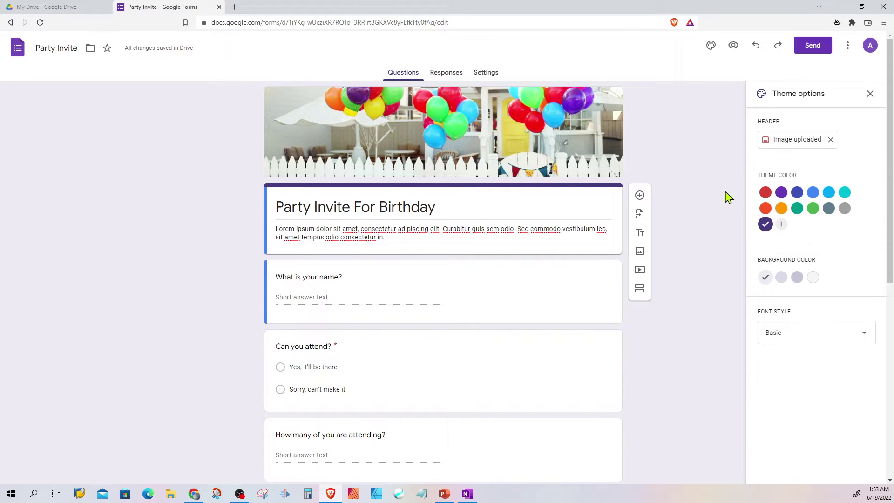
{"action": "left_click", "coordinate": [813, 209]}
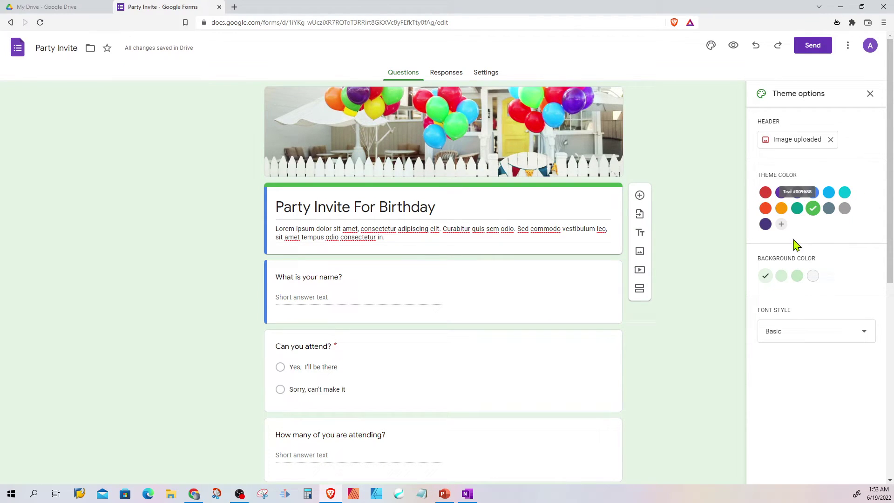
{"action": "left_click", "coordinate": [782, 281]}
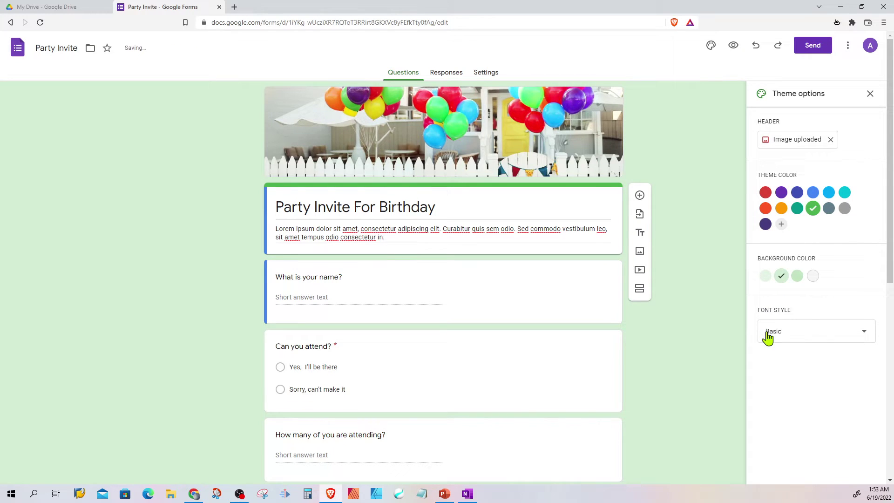
{"action": "left_click", "coordinate": [786, 338]}
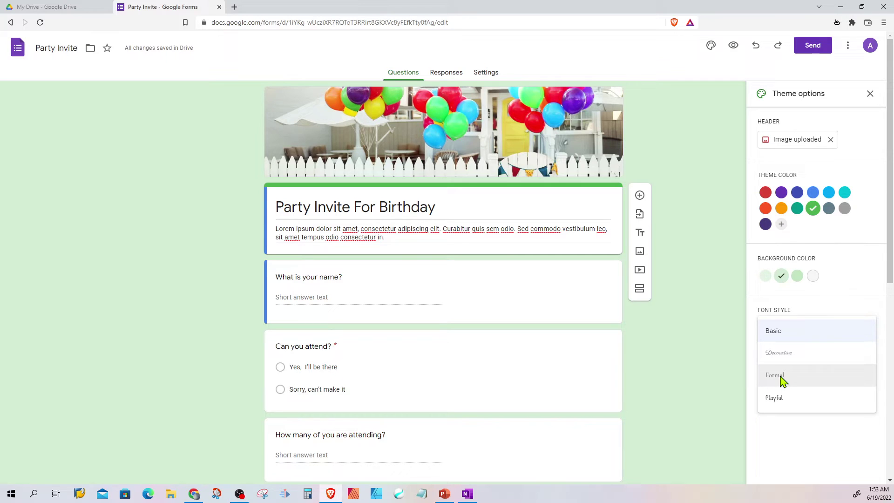
{"action": "left_click", "coordinate": [775, 403]}
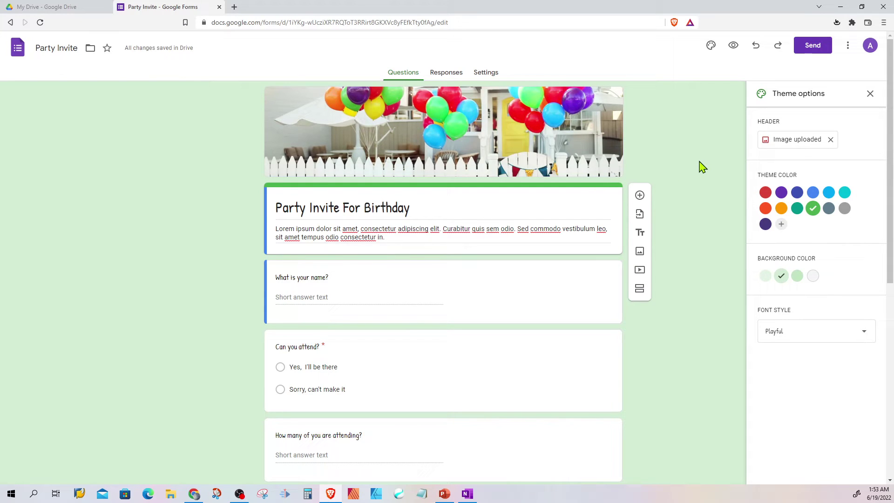
{"action": "left_click", "coordinate": [870, 94]}
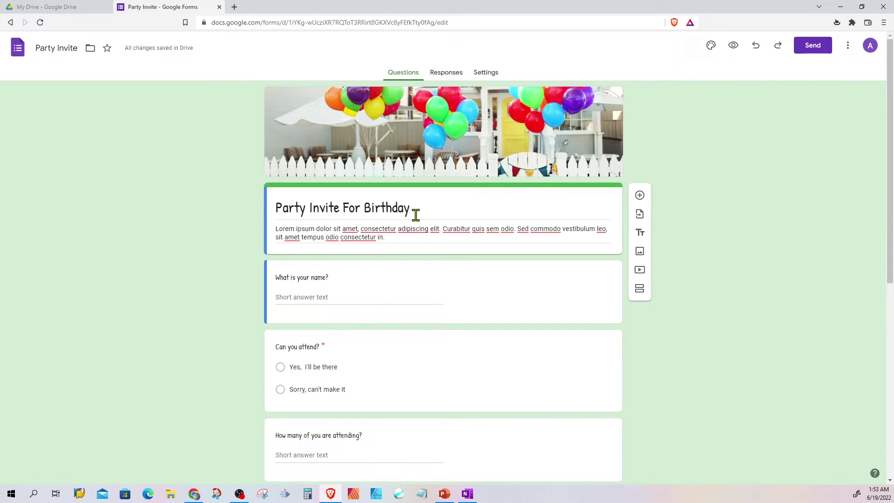
{"action": "triple_click", "coordinate": [395, 238]}
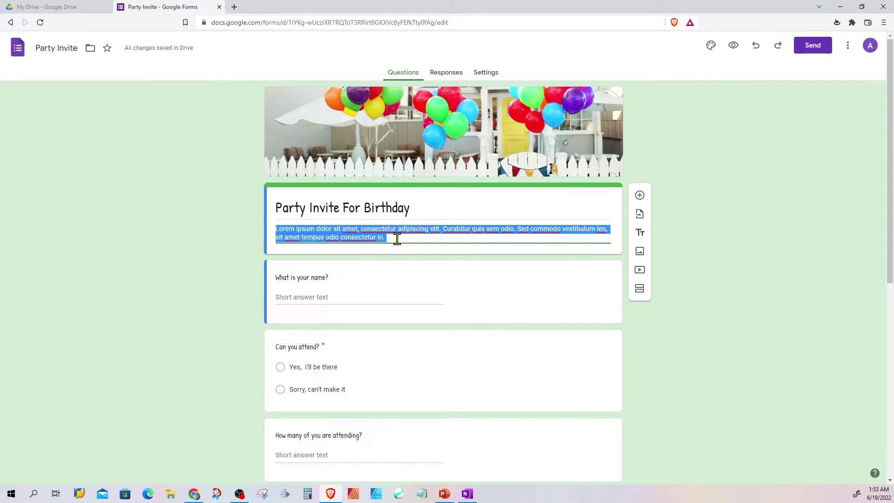
{"action": "triple_click", "coordinate": [342, 282]}
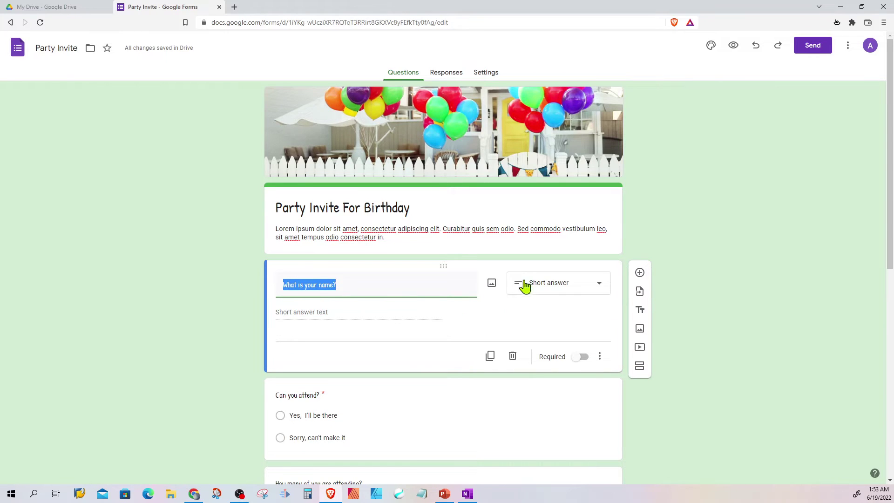
{"action": "scroll", "coordinate": [523, 281], "scroll_direction": "down", "scroll_amount": 2}
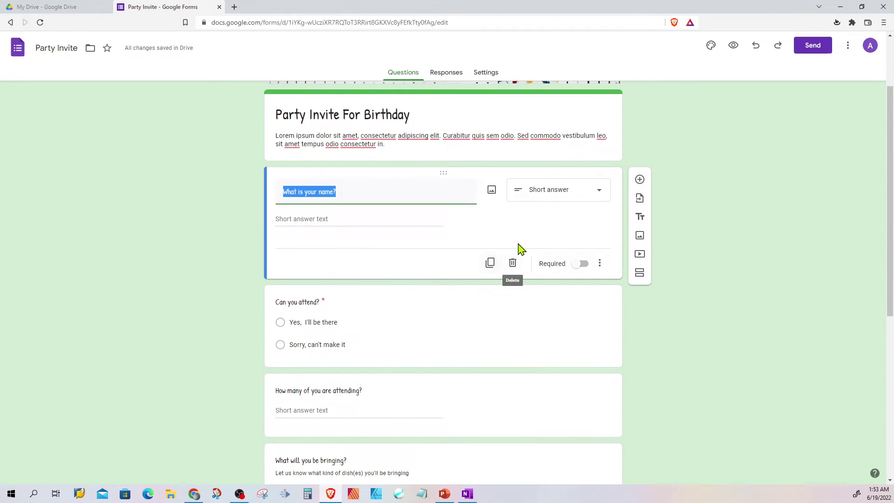
{"action": "left_click", "coordinate": [641, 184]}
{"action": "left_click", "coordinate": [641, 180]}
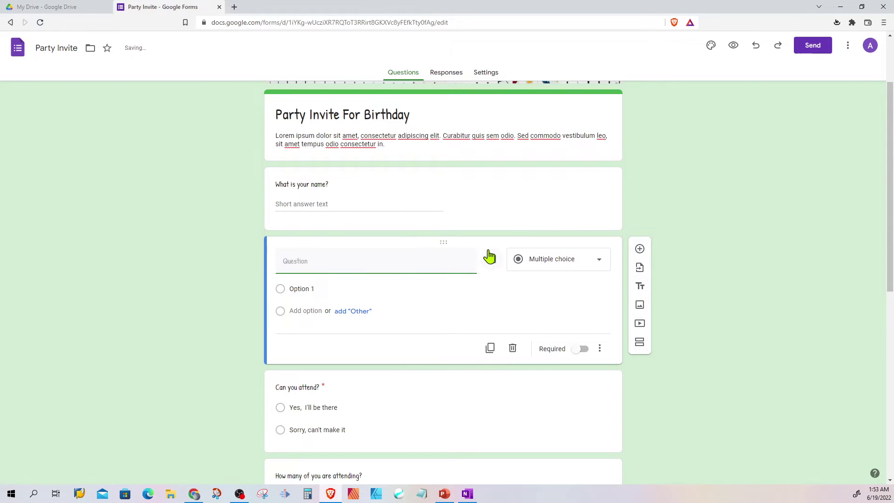
{"action": "type", "text": "Email"}
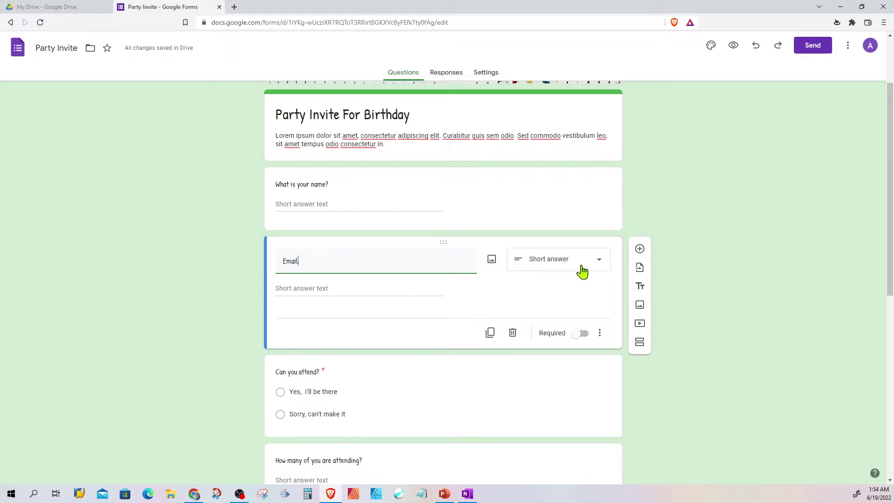
{"action": "mouse_move", "coordinate": [558, 259]}
{"action": "left_click", "coordinate": [550, 265]}
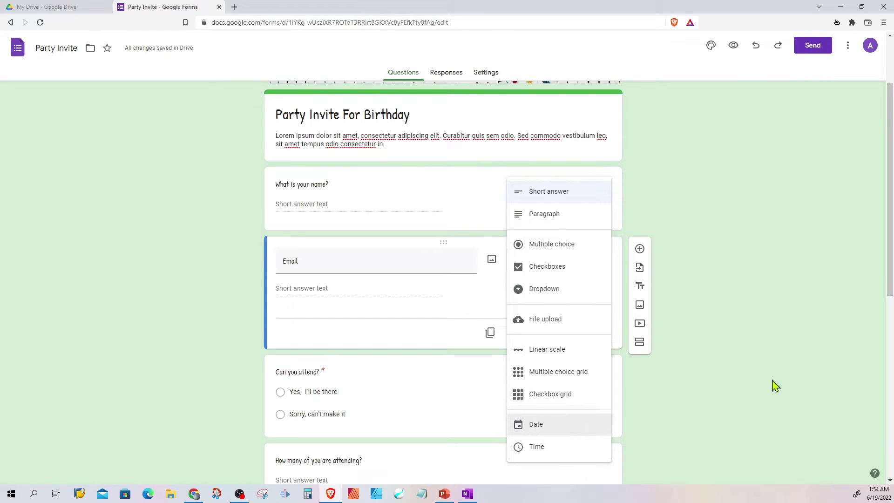
{"action": "left_click", "coordinate": [368, 260]}
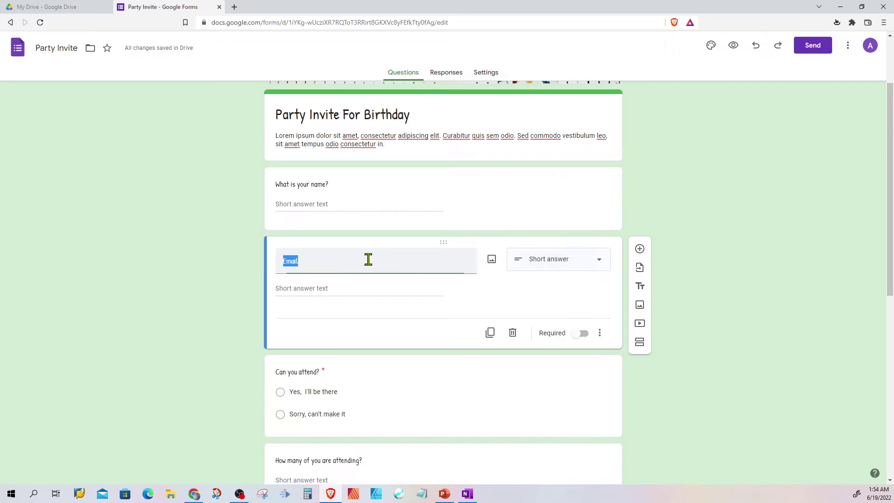
{"action": "left_click", "coordinate": [513, 333]}
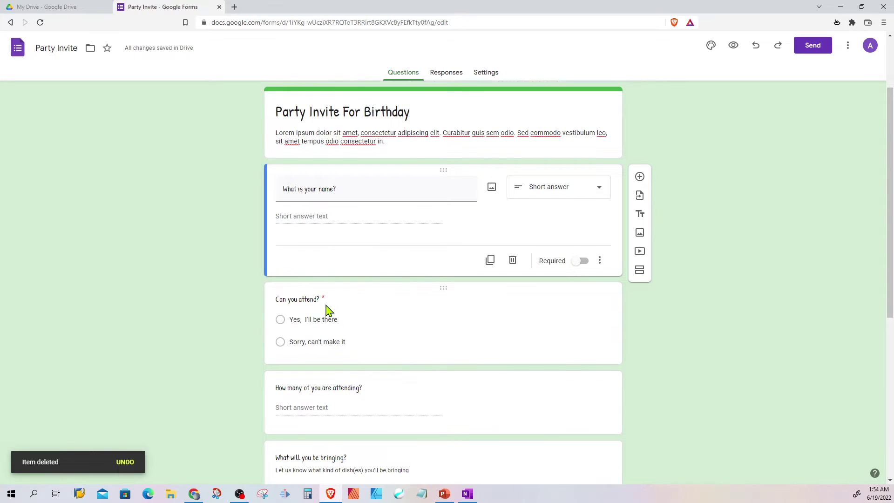
{"action": "scroll", "coordinate": [328, 309], "scroll_direction": "down", "scroll_amount": 1}
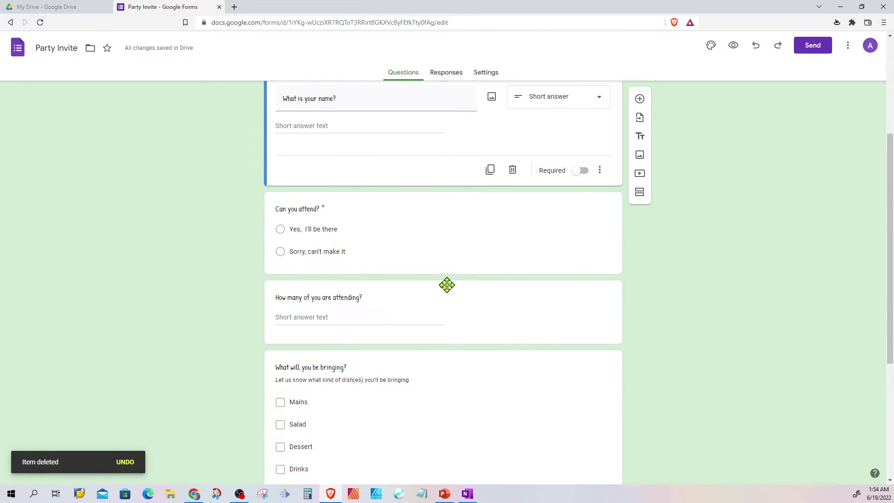
{"action": "scroll", "coordinate": [448, 285], "scroll_direction": "up", "scroll_amount": 3}
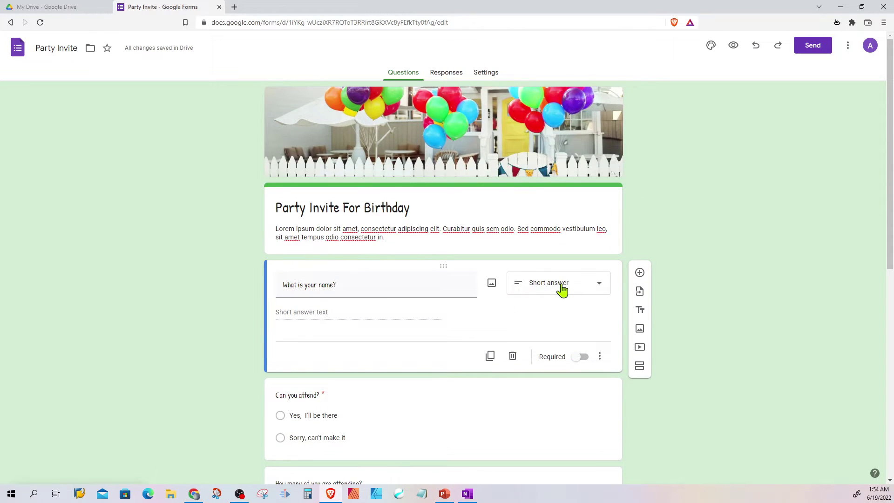
{"action": "scroll", "coordinate": [563, 290], "scroll_direction": "down", "scroll_amount": 2}
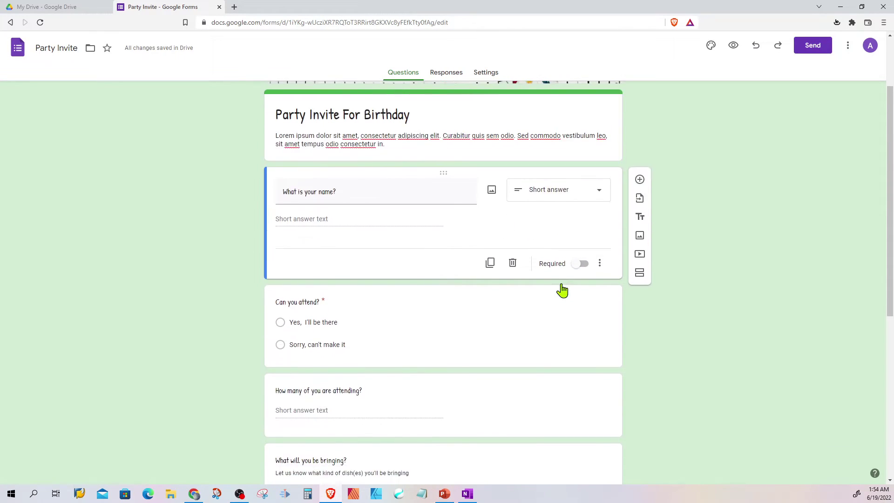
Step: Add a short-answer Phone? question and a Time? question of type Time after the name question
{"action": "left_click", "coordinate": [641, 183]}
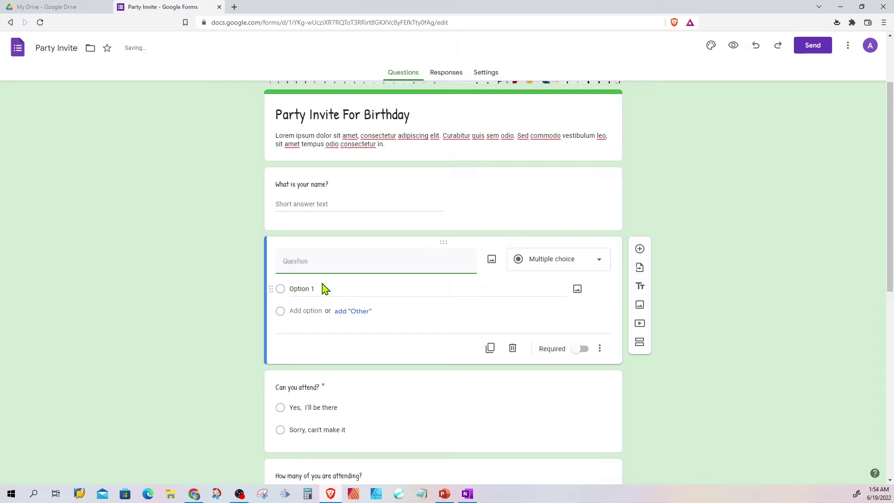
{"action": "type", "text": "P"}
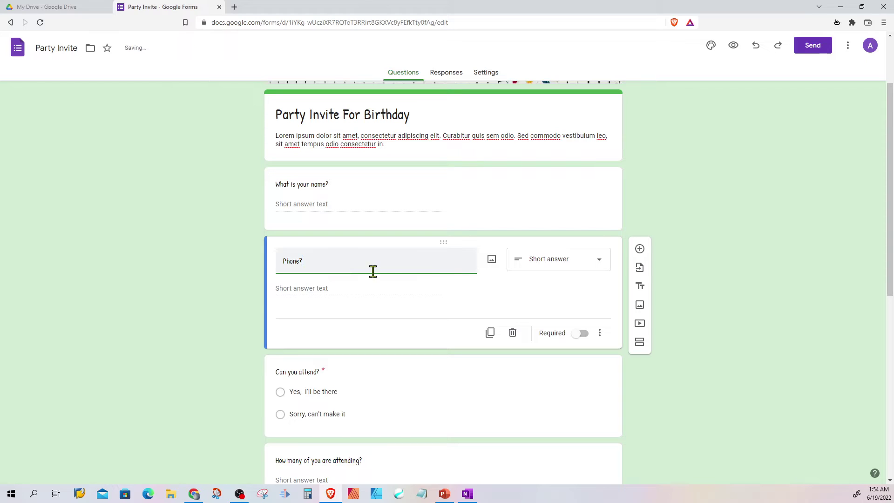
{"action": "left_click", "coordinate": [639, 256]}
{"action": "type", "text": "Time?"}
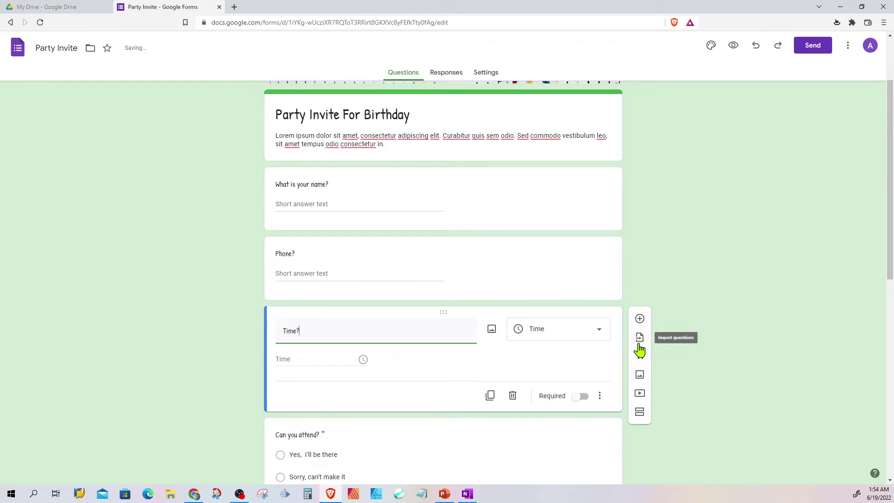
{"action": "scroll", "coordinate": [642, 296], "scroll_direction": "up", "scroll_amount": 2}
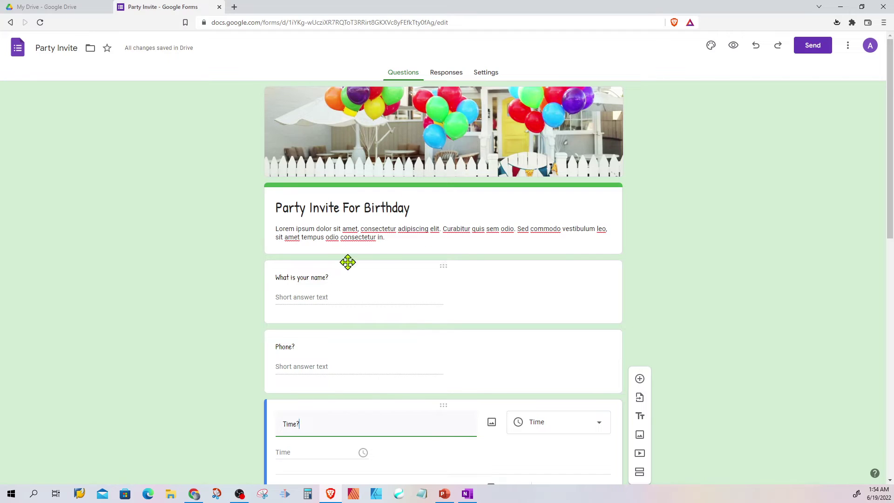
{"action": "scroll", "coordinate": [379, 256], "scroll_direction": "down", "scroll_amount": 1}
{"action": "scroll", "coordinate": [378, 257], "scroll_direction": "down", "scroll_amount": 2}
{"action": "scroll", "coordinate": [378, 249], "scroll_direction": "down", "scroll_amount": 2}
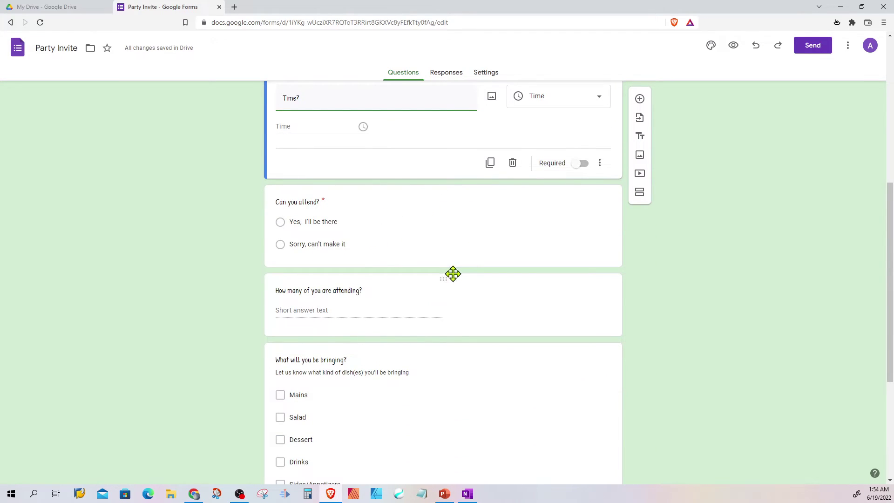
{"action": "scroll", "coordinate": [393, 276], "scroll_direction": "up", "scroll_amount": 2}
{"action": "scroll", "coordinate": [394, 275], "scroll_direction": "up", "scroll_amount": 3}
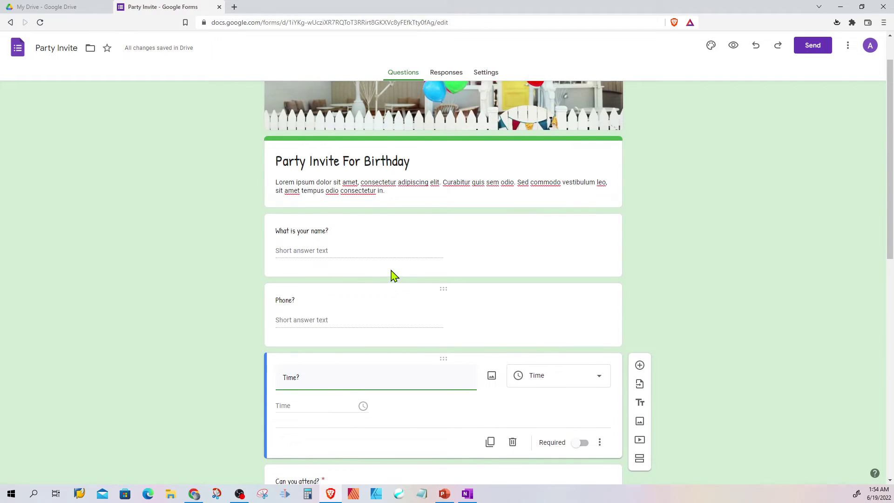
{"action": "scroll", "coordinate": [392, 267], "scroll_direction": "down", "scroll_amount": 3}
{"action": "scroll", "coordinate": [399, 265], "scroll_direction": "down", "scroll_amount": 3}
{"action": "scroll", "coordinate": [401, 273], "scroll_direction": "down", "scroll_amount": 1}
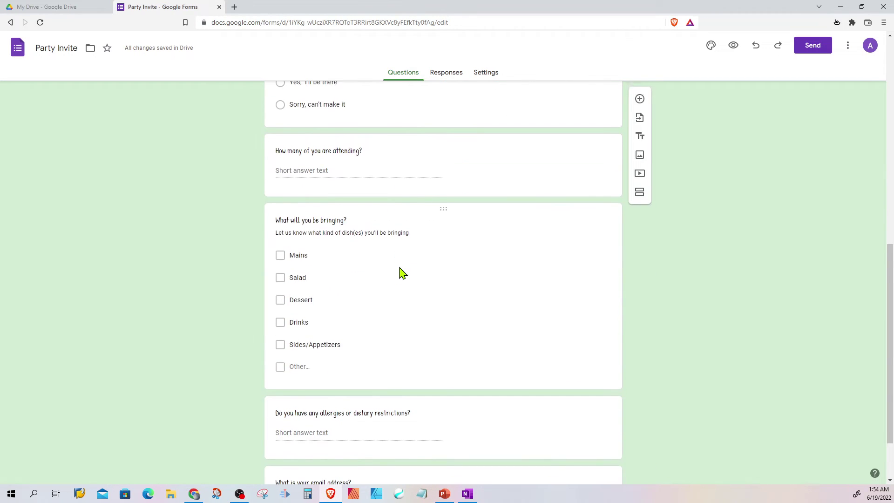
{"action": "scroll", "coordinate": [399, 266], "scroll_direction": "down", "scroll_amount": 1}
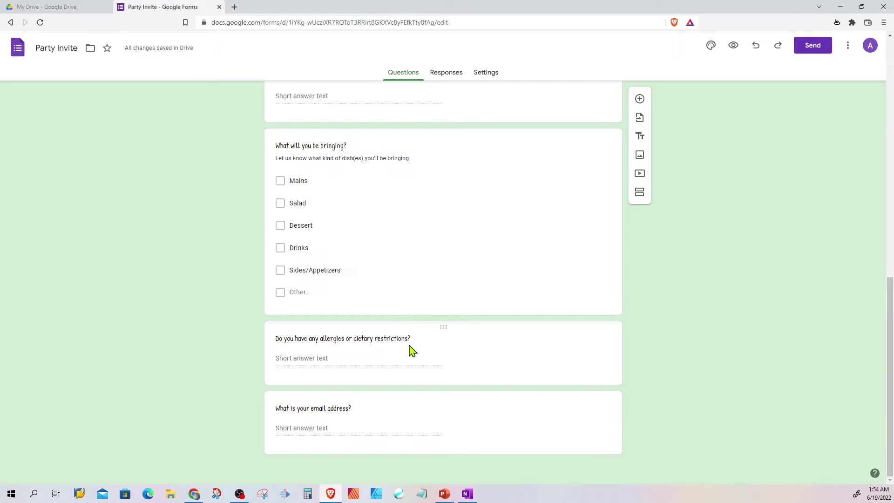
{"action": "mouse_move", "coordinate": [401, 353]}
{"action": "scroll", "coordinate": [444, 336], "scroll_direction": "up", "scroll_amount": 1}
{"action": "scroll", "coordinate": [443, 314], "scroll_direction": "up", "scroll_amount": 4}
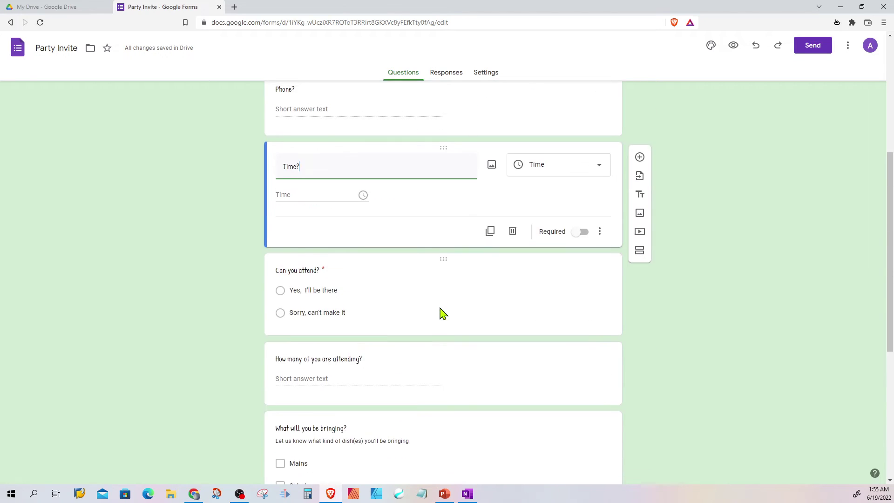
{"action": "scroll", "coordinate": [443, 315], "scroll_direction": "up", "scroll_amount": 4}
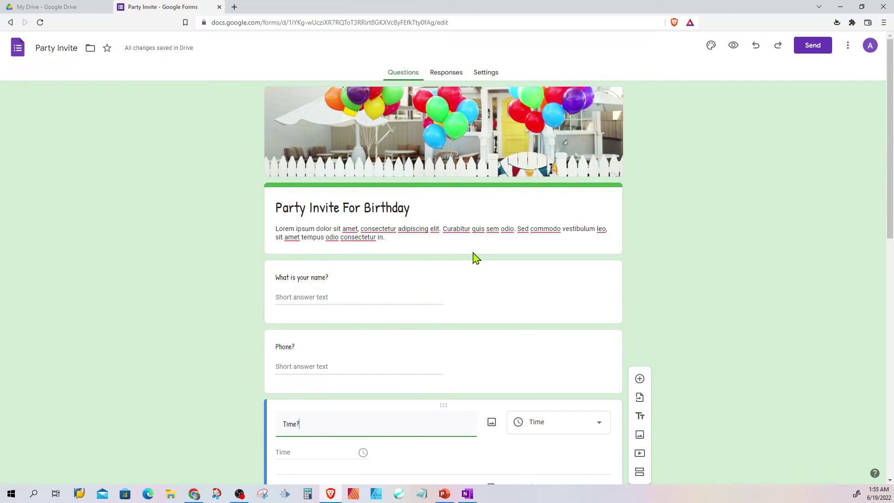
{"action": "mouse_move", "coordinate": [443, 292]}
{"action": "left_click", "coordinate": [566, 298]}
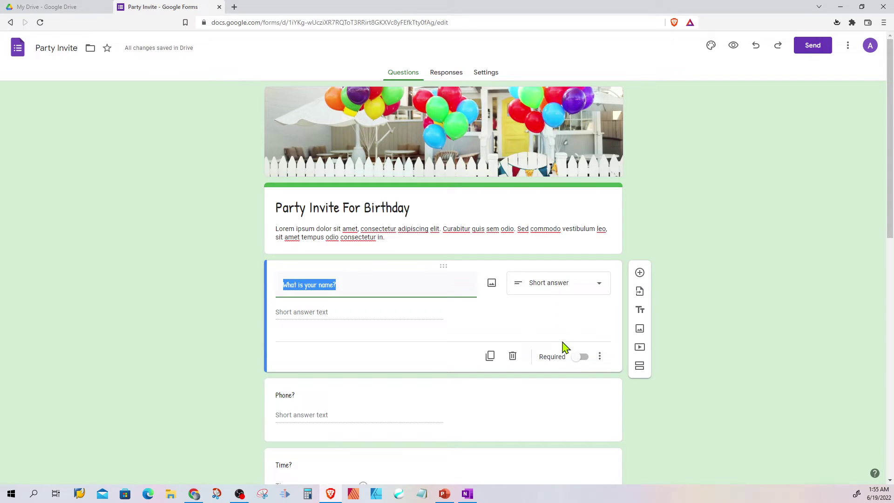
{"action": "left_click", "coordinate": [580, 360]}
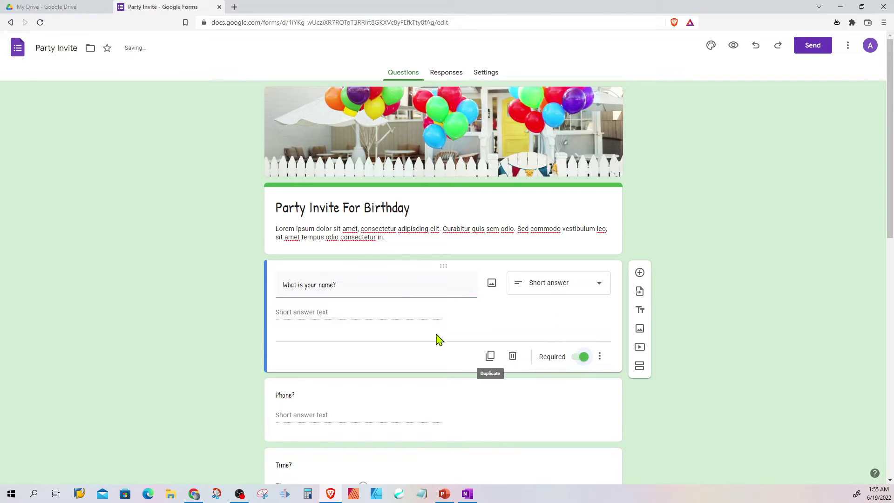
{"action": "scroll", "coordinate": [729, 250], "scroll_direction": "down", "scroll_amount": 2}
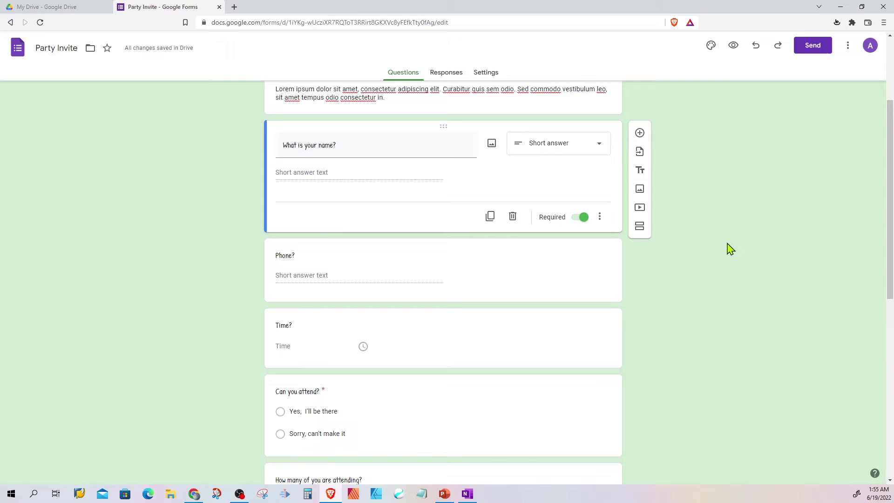
{"action": "scroll", "coordinate": [729, 250], "scroll_direction": "down", "scroll_amount": 1}
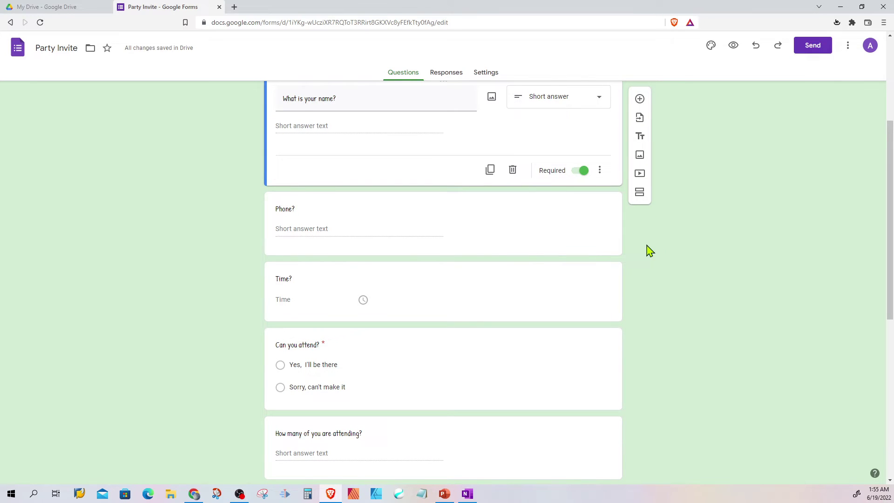
{"action": "left_click", "coordinate": [545, 385]}
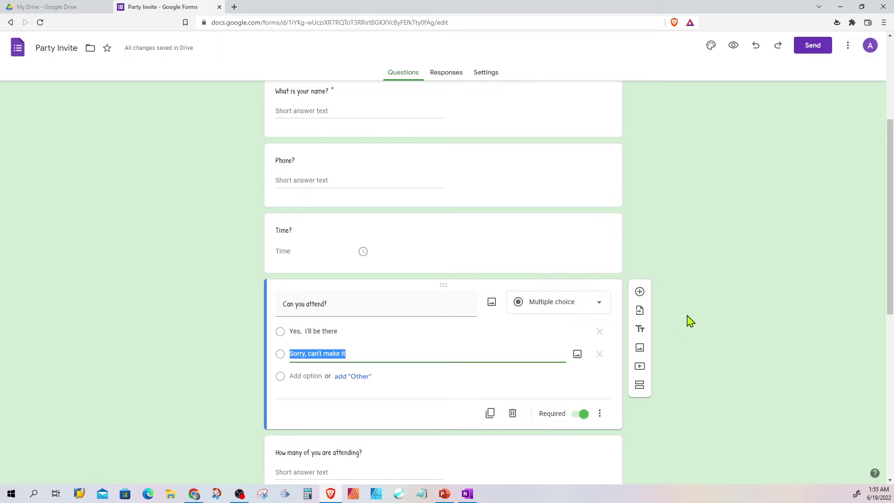
{"action": "left_click", "coordinate": [712, 251]}
{"action": "scroll", "coordinate": [715, 241], "scroll_direction": "down", "scroll_amount": 3}
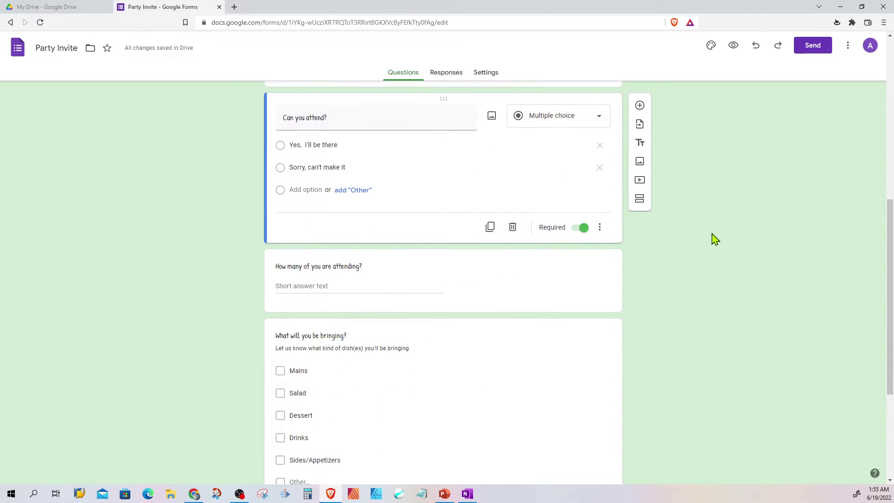
{"action": "scroll", "coordinate": [711, 280], "scroll_direction": "up", "scroll_amount": 2}
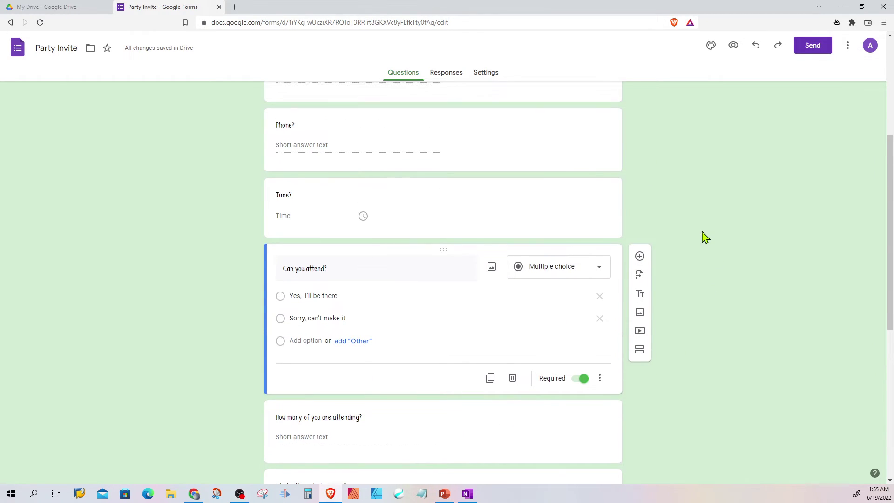
{"action": "scroll", "coordinate": [703, 238], "scroll_direction": "up", "scroll_amount": 3}
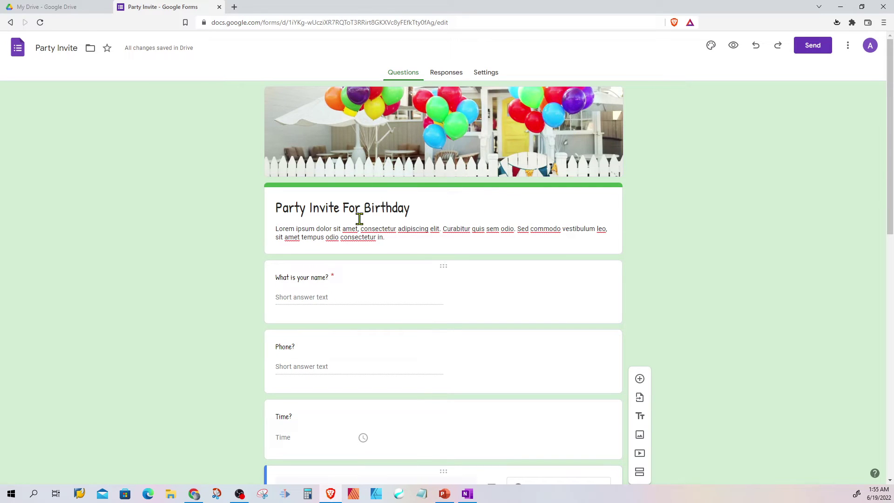
{"action": "scroll", "coordinate": [229, 156], "scroll_direction": "down", "scroll_amount": 4}
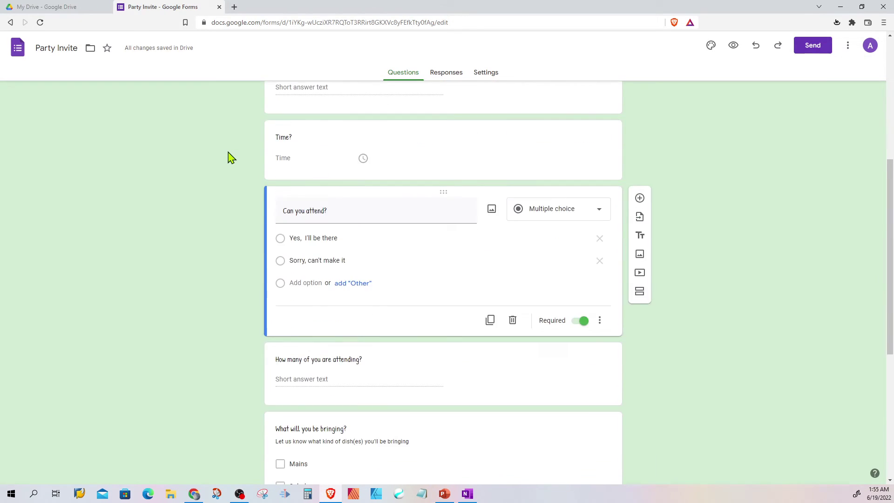
{"action": "scroll", "coordinate": [229, 156], "scroll_direction": "up", "scroll_amount": 4}
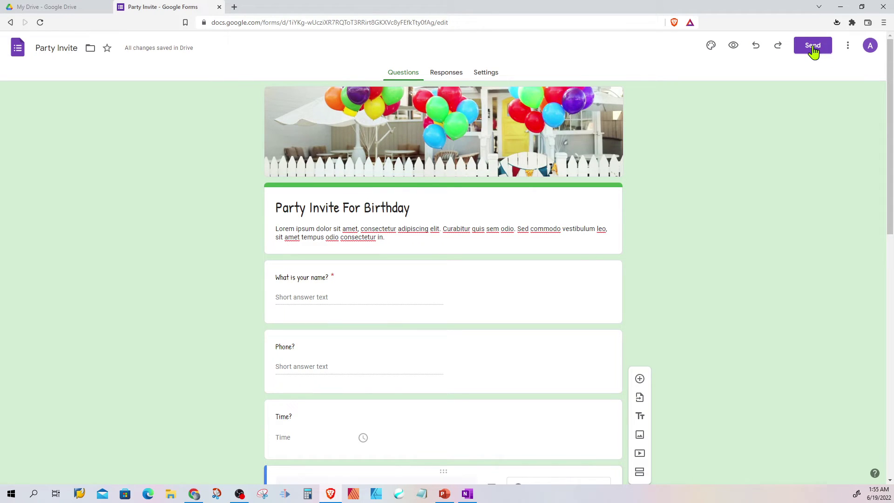
Step: Copy the form's share link, enable Shorten URL, and view the embed HTML code
{"action": "left_click", "coordinate": [813, 48]}
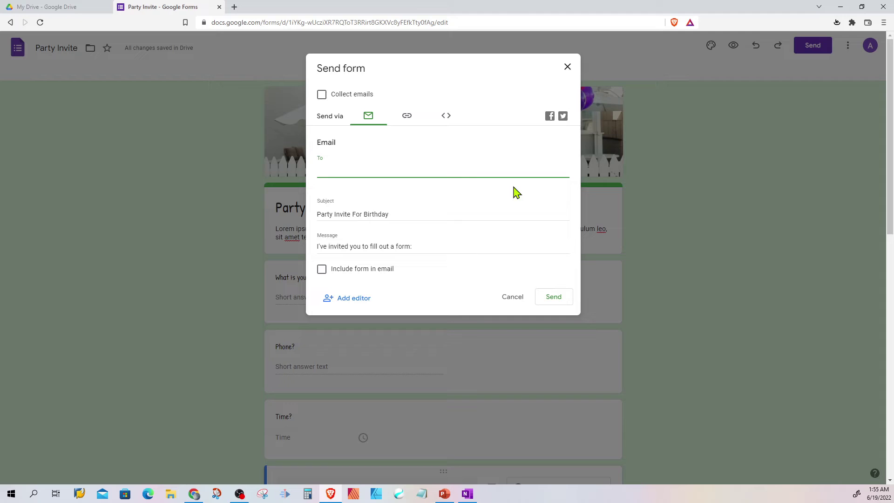
{"action": "left_click", "coordinate": [406, 119]}
{"action": "left_click", "coordinate": [338, 161]}
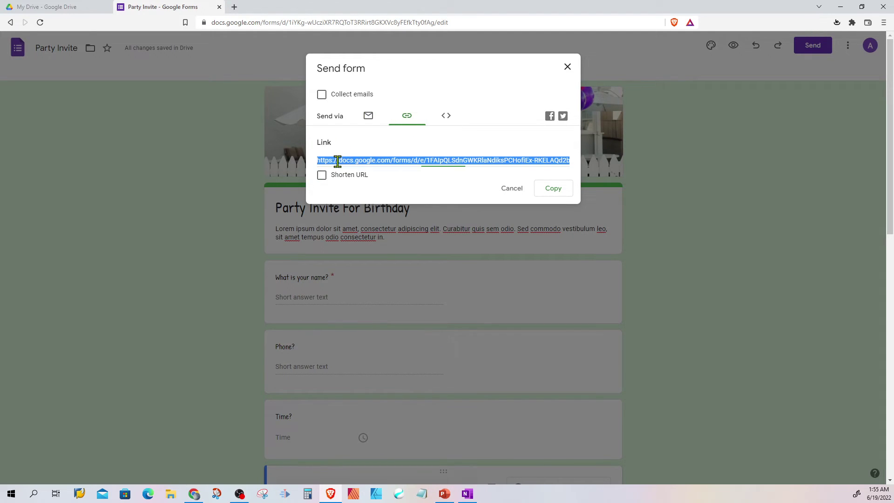
{"action": "left_click", "coordinate": [546, 190]}
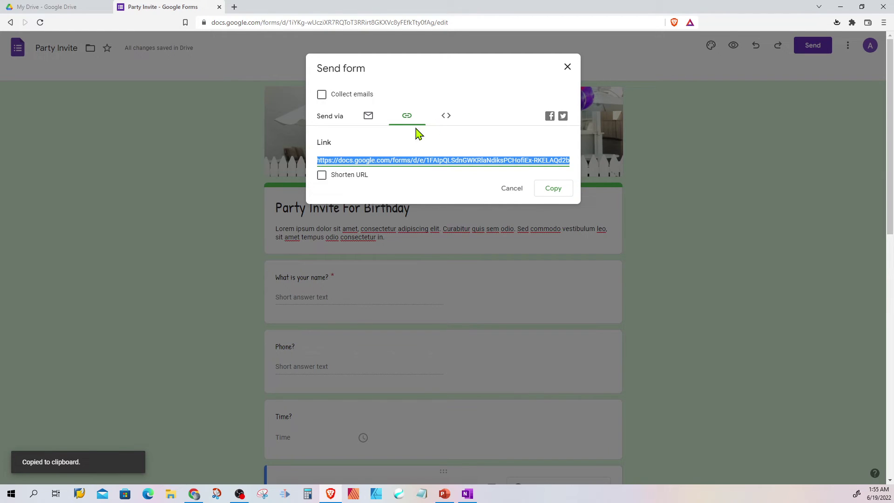
{"action": "left_click", "coordinate": [322, 179]}
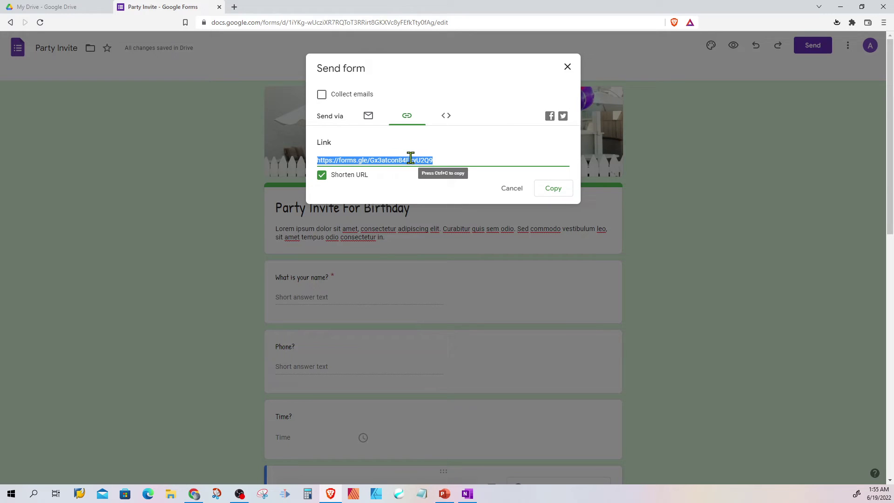
{"action": "left_click", "coordinate": [322, 179]}
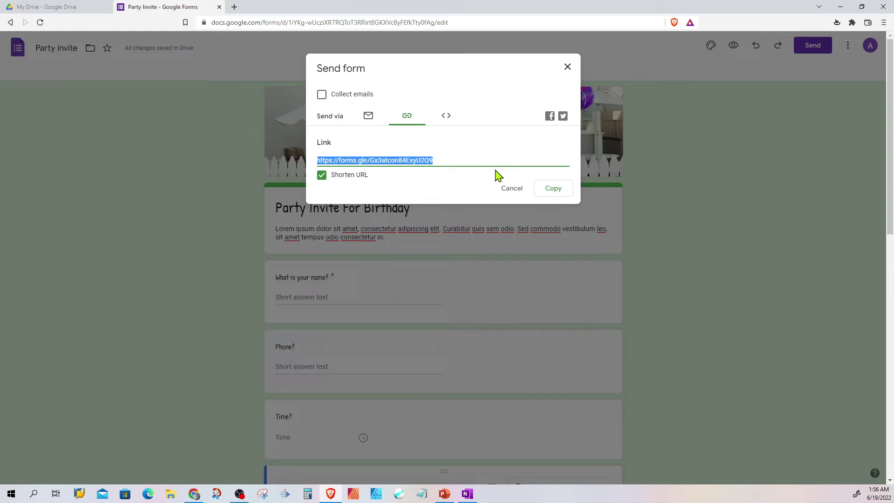
{"action": "left_click", "coordinate": [448, 117]}
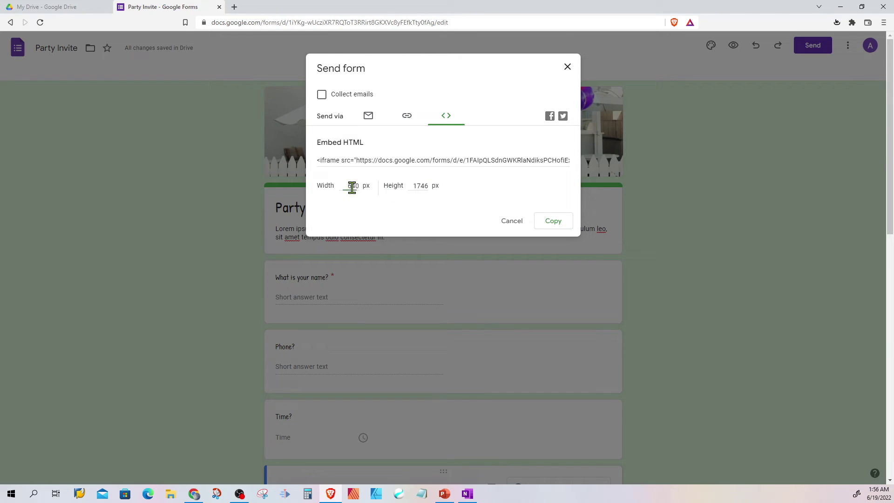
Step: Review embed width/height, leave Collect emails off, and copy the shortened forms.gle link
{"action": "left_click", "coordinate": [416, 185]}
{"action": "left_click", "coordinate": [346, 185]}
{"action": "left_click", "coordinate": [322, 98]}
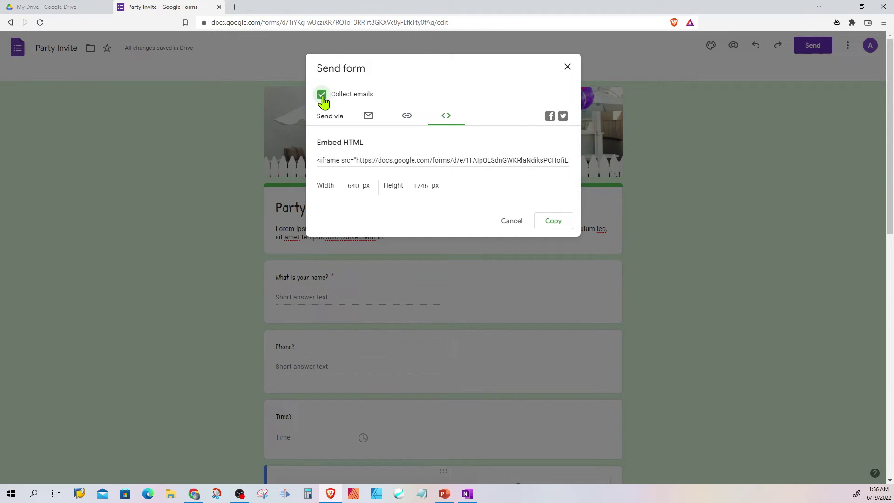
{"action": "left_click", "coordinate": [322, 99]}
{"action": "left_click", "coordinate": [408, 118]}
{"action": "left_click", "coordinate": [551, 190]}
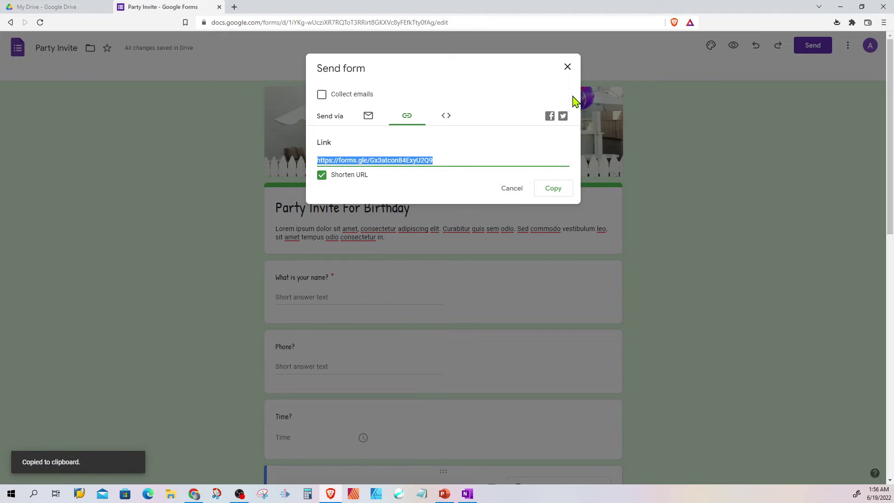
Step: Load the copied forms.gle link in a new browser tab to view the live invite form
{"action": "left_click", "coordinate": [567, 67]}
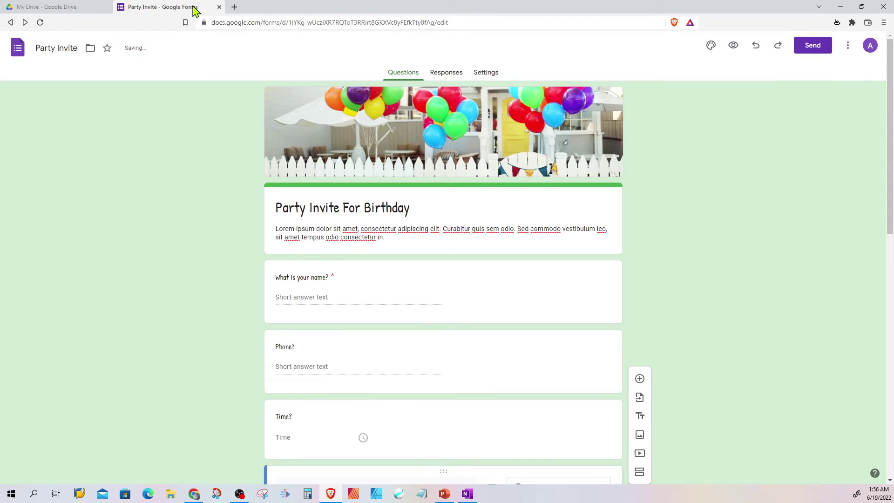
{"action": "left_click", "coordinate": [235, 8]}
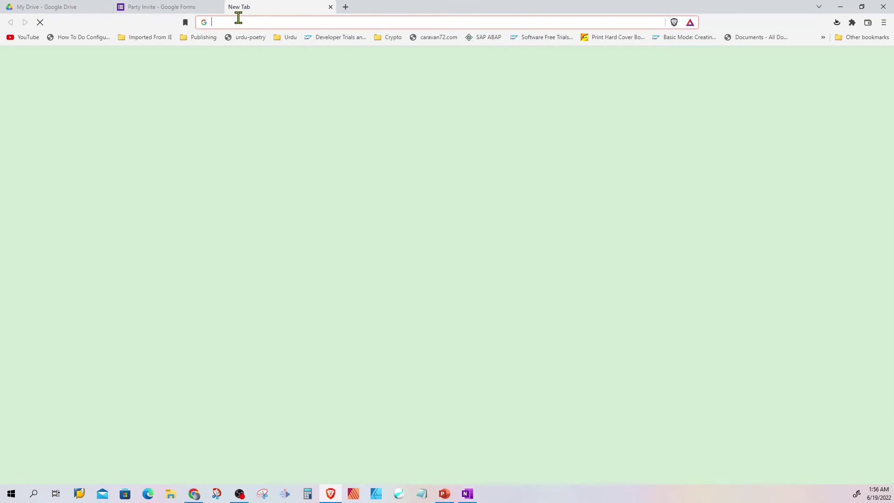
{"action": "right_click", "coordinate": [238, 22]}
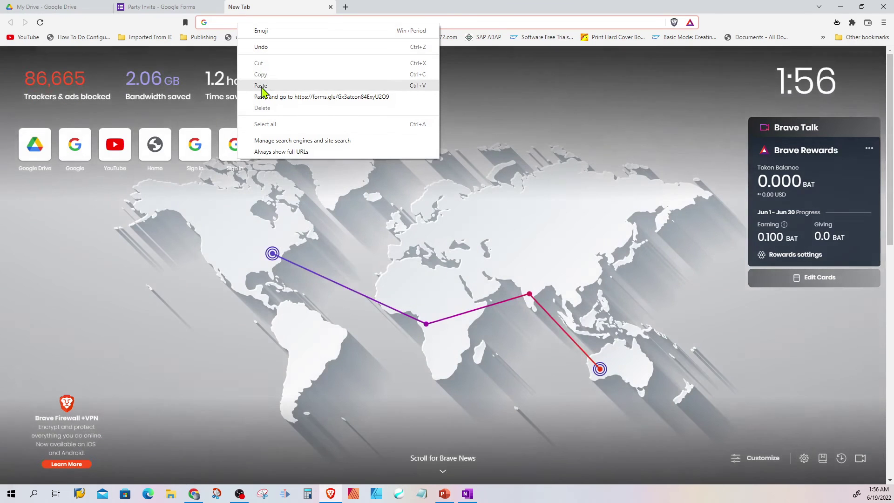
{"action": "left_click", "coordinate": [261, 86]}
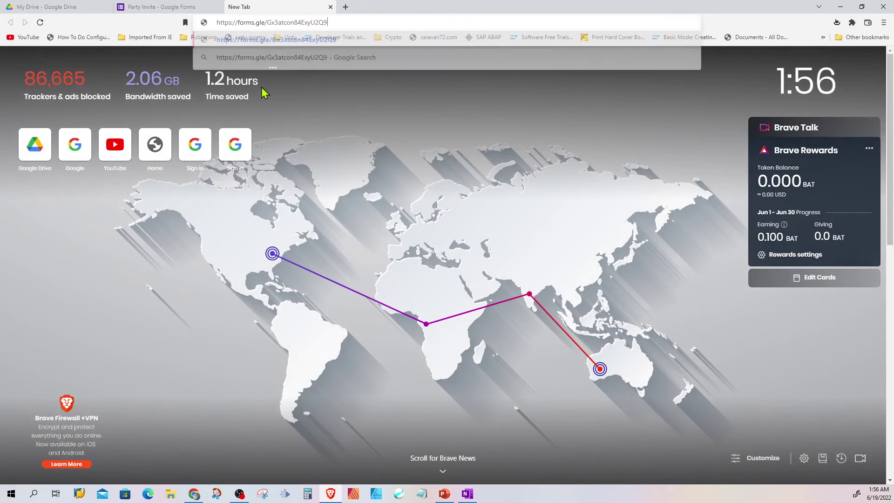
{"action": "key", "text": "Return"}
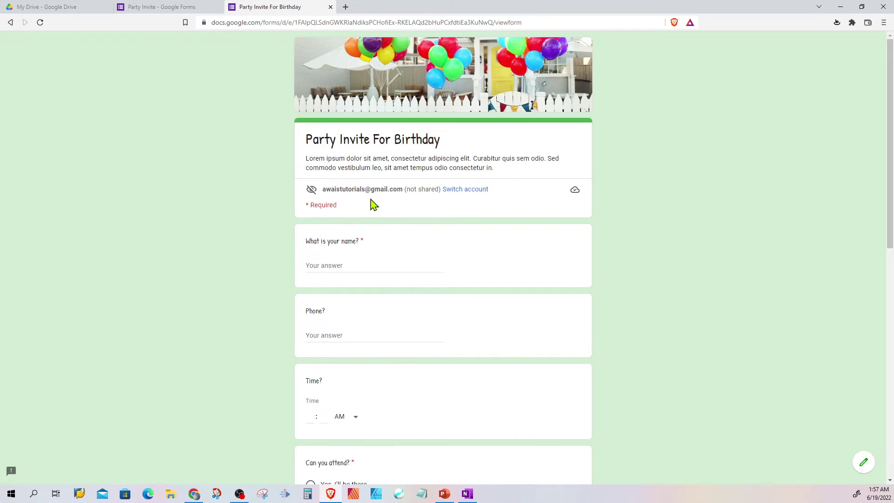
{"action": "scroll", "coordinate": [443, 198], "scroll_direction": "down", "scroll_amount": 1}
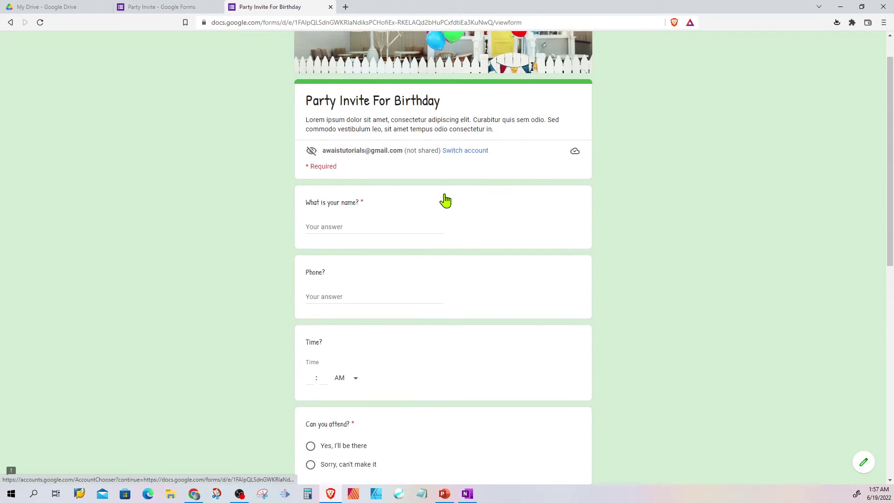
{"action": "scroll", "coordinate": [445, 198], "scroll_direction": "down", "scroll_amount": 1}
{"action": "scroll", "coordinate": [447, 194], "scroll_direction": "down", "scroll_amount": 3}
{"action": "scroll", "coordinate": [448, 191], "scroll_direction": "down", "scroll_amount": 2}
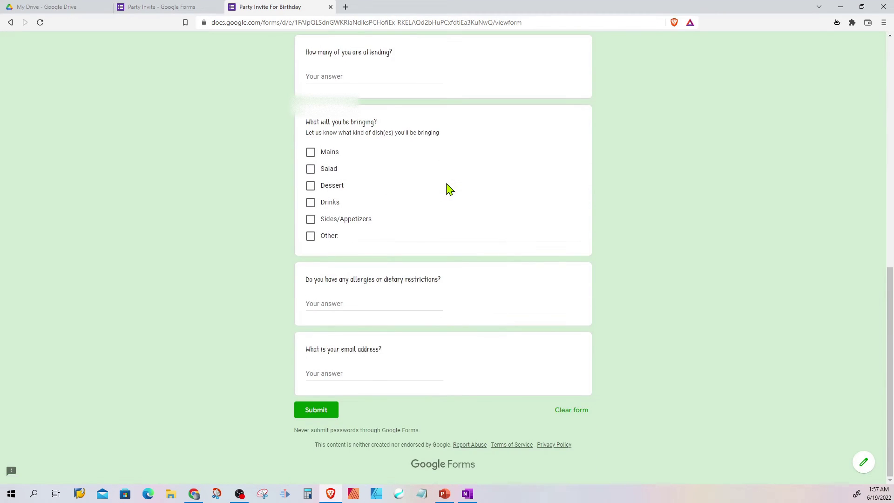
{"action": "scroll", "coordinate": [447, 191], "scroll_direction": "up", "scroll_amount": 5}
{"action": "scroll", "coordinate": [447, 190], "scroll_direction": "up", "scroll_amount": 1}
{"action": "scroll", "coordinate": [451, 182], "scroll_direction": "up", "scroll_amount": 1}
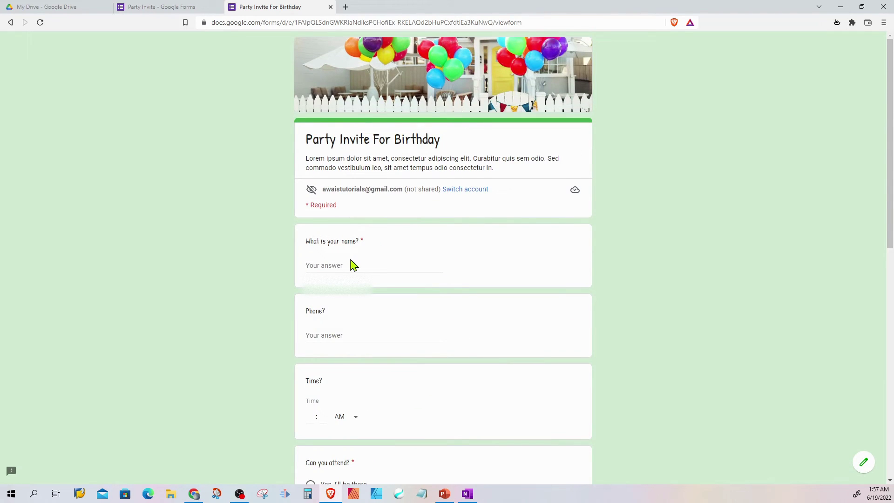
Step: Fill in the name, phone, and party time set to PM with 00 minutes
{"action": "left_click", "coordinate": [335, 263]}
{"action": "type", "text": "t"}
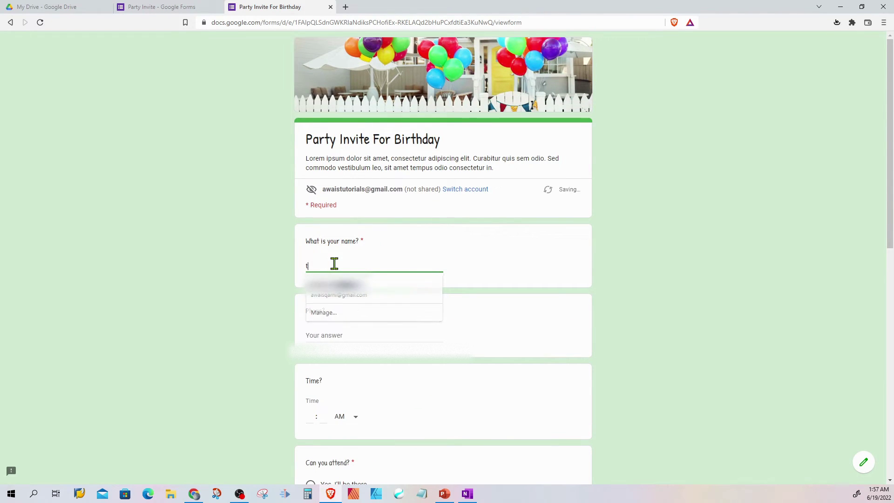
{"action": "type", "text": "est"}
{"action": "key", "text": "Tab"}
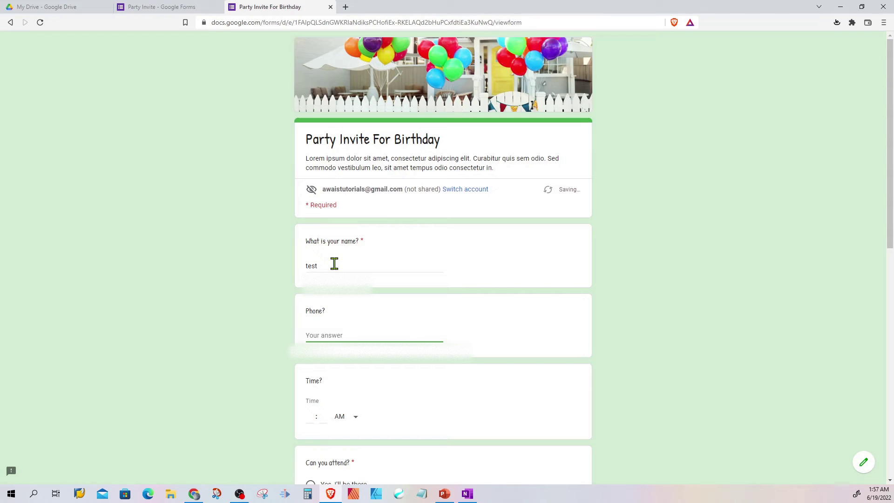
{"action": "type", "text": "222323"}
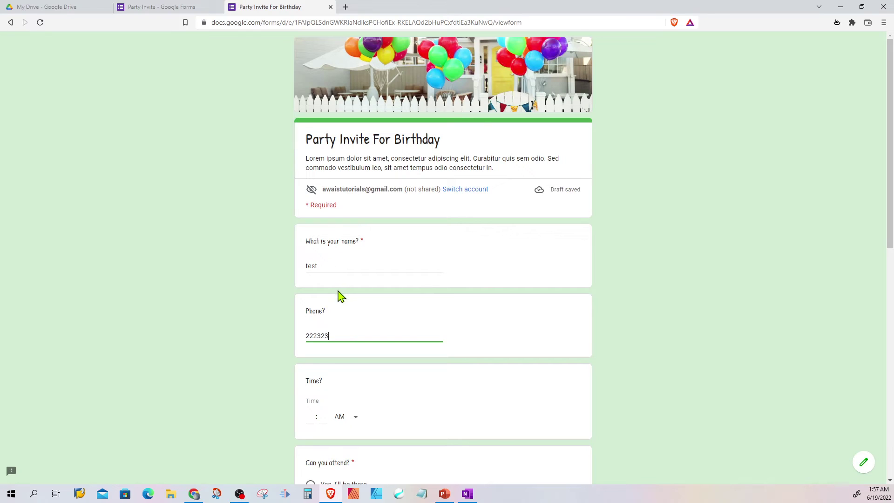
{"action": "type", "text": "2212"}
{"action": "scroll", "coordinate": [391, 368], "scroll_direction": "down", "scroll_amount": 1}
{"action": "left_click", "coordinate": [310, 324]}
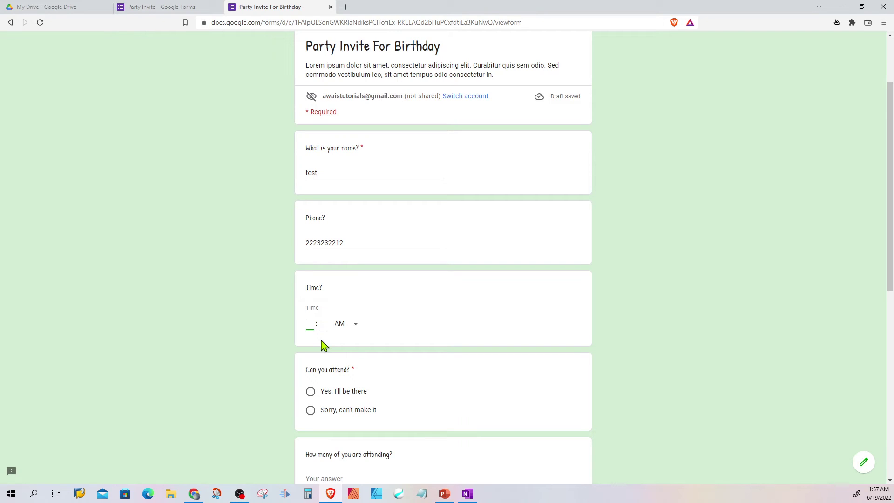
{"action": "type", "text": "6"}
{"action": "left_click", "coordinate": [357, 325]}
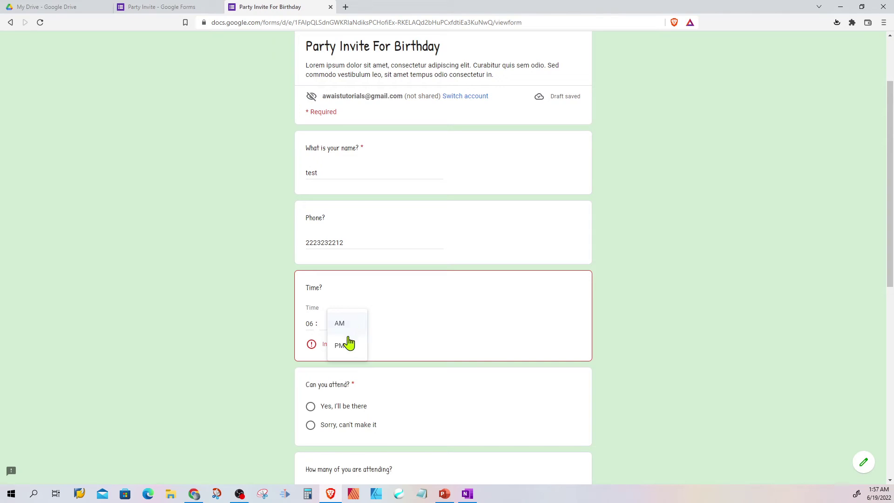
{"action": "left_click", "coordinate": [347, 346]}
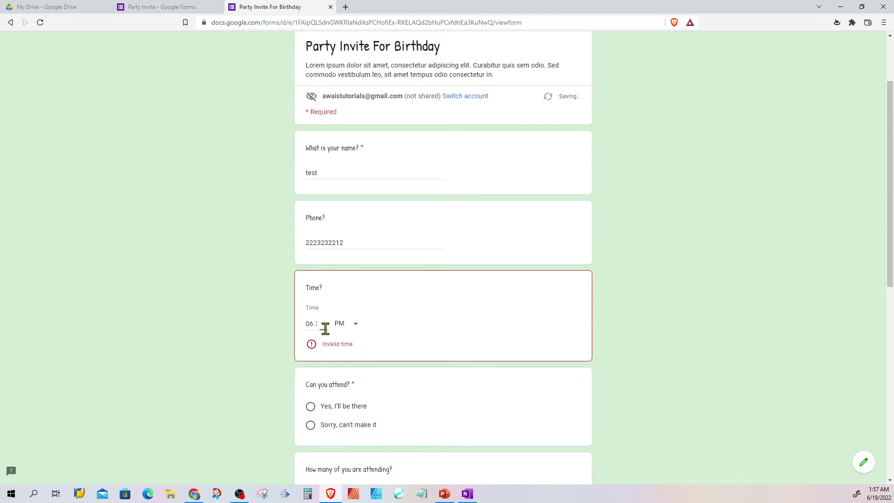
{"action": "left_click", "coordinate": [325, 329]}
{"action": "type", "text": "00"}
{"action": "scroll", "coordinate": [419, 349], "scroll_direction": "down", "scroll_amount": 2}
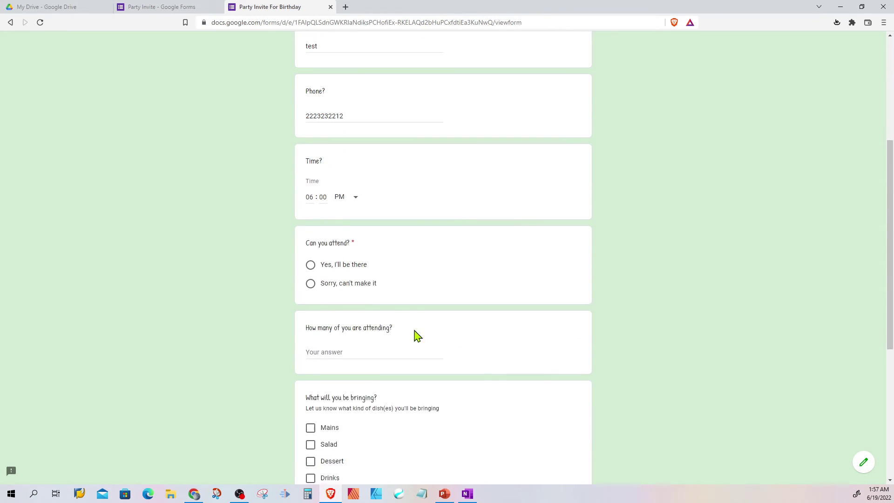
Step: Answer 'Yes, I'll be there' with 2 attending bringing Salad, and submit the response
{"action": "left_click", "coordinate": [310, 253]}
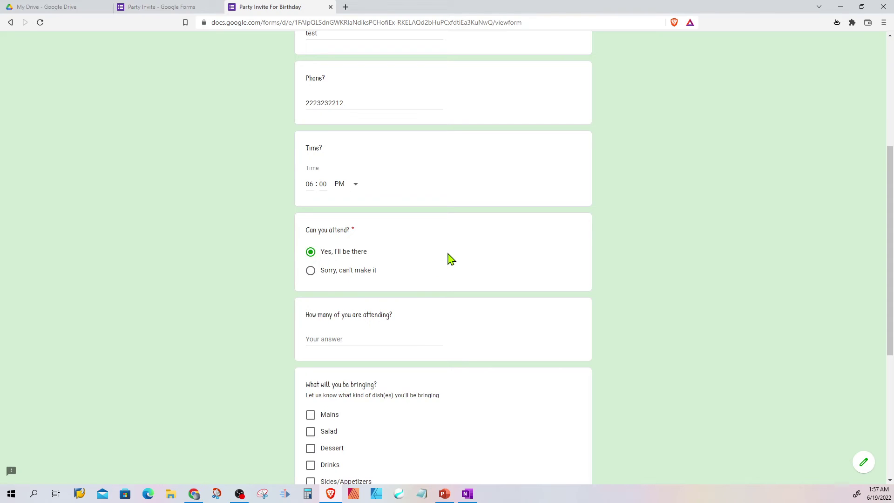
{"action": "scroll", "coordinate": [450, 257], "scroll_direction": "down", "scroll_amount": 2}
{"action": "left_click", "coordinate": [347, 199]}
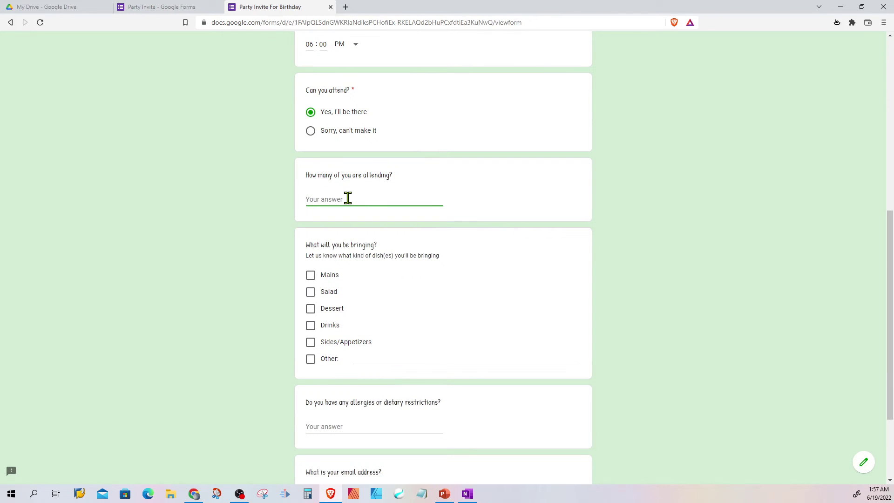
{"action": "type", "text": "2"}
{"action": "scroll", "coordinate": [440, 216], "scroll_direction": "down", "scroll_amount": 2}
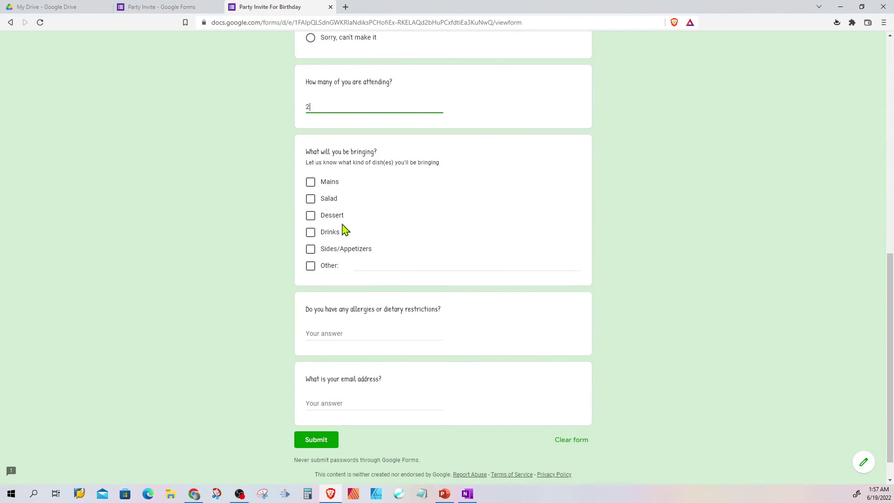
{"action": "left_click", "coordinate": [311, 199]}
{"action": "scroll", "coordinate": [455, 205], "scroll_direction": "down", "scroll_amount": 1}
{"action": "left_click", "coordinate": [321, 412]}
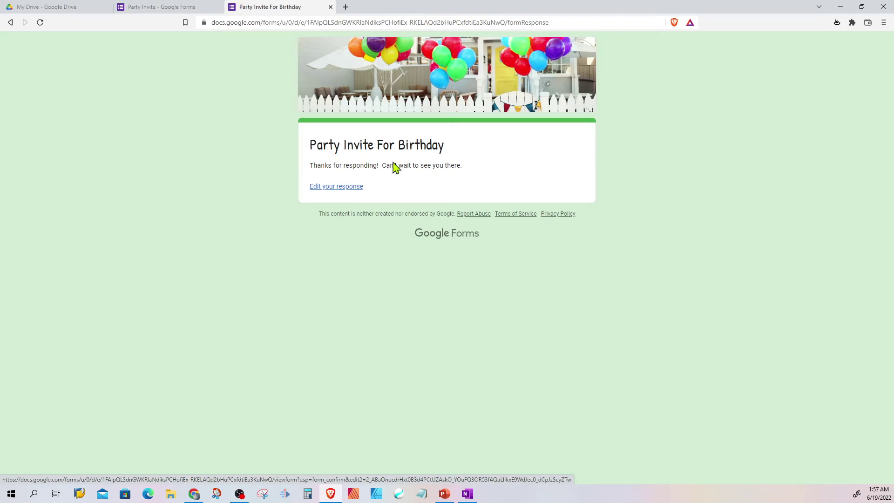
Step: Close the submitted form's tab to return to the form editor showing one response
{"action": "left_click", "coordinate": [331, 7]}
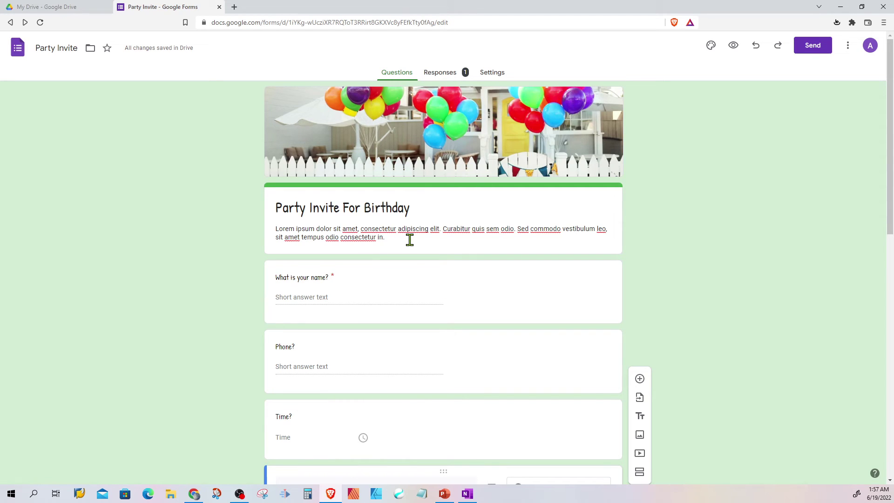
{"action": "left_click", "coordinate": [446, 74]}
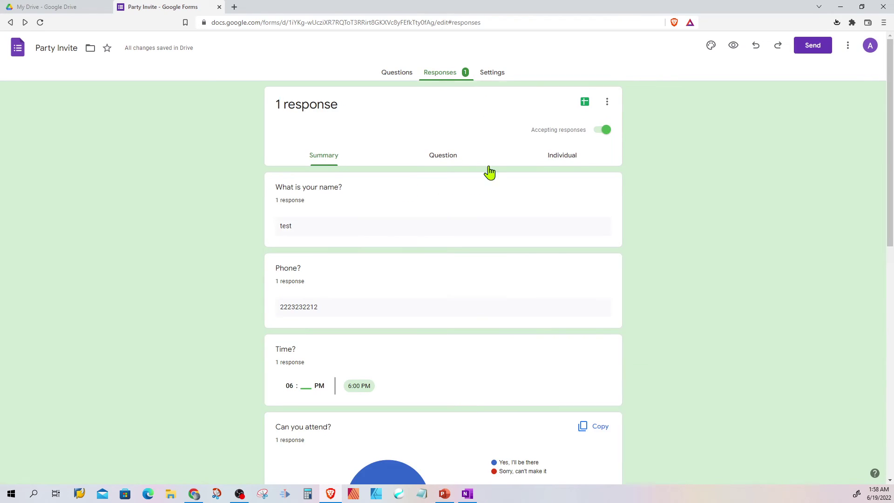
{"action": "scroll", "coordinate": [491, 177], "scroll_direction": "down", "scroll_amount": 3}
{"action": "scroll", "coordinate": [491, 176], "scroll_direction": "down", "scroll_amount": 1}
{"action": "scroll", "coordinate": [491, 176], "scroll_direction": "down", "scroll_amount": 3}
{"action": "scroll", "coordinate": [492, 177], "scroll_direction": "down", "scroll_amount": 1}
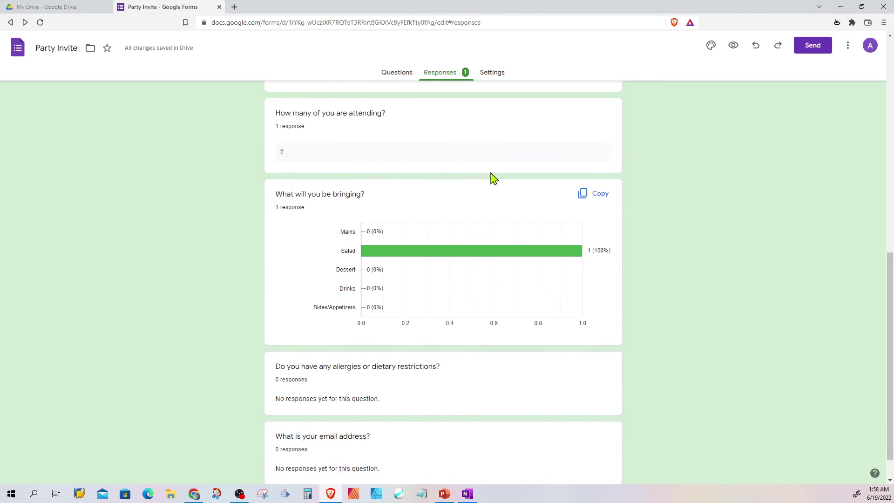
{"action": "scroll", "coordinate": [491, 177], "scroll_direction": "down", "scroll_amount": 1}
{"action": "scroll", "coordinate": [492, 179], "scroll_direction": "up", "scroll_amount": 5}
{"action": "scroll", "coordinate": [491, 179], "scroll_direction": "up", "scroll_amount": 2}
{"action": "scroll", "coordinate": [491, 178], "scroll_direction": "down", "scroll_amount": 1}
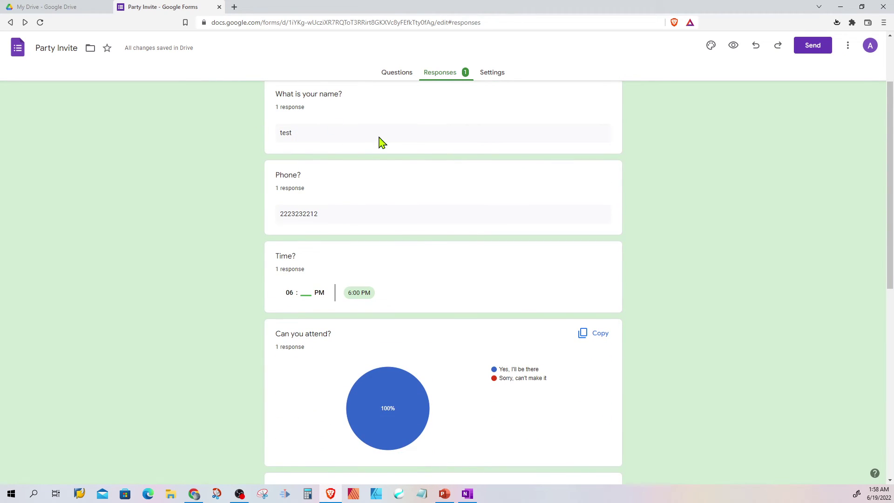
{"action": "scroll", "coordinate": [374, 151], "scroll_direction": "up", "scroll_amount": 2}
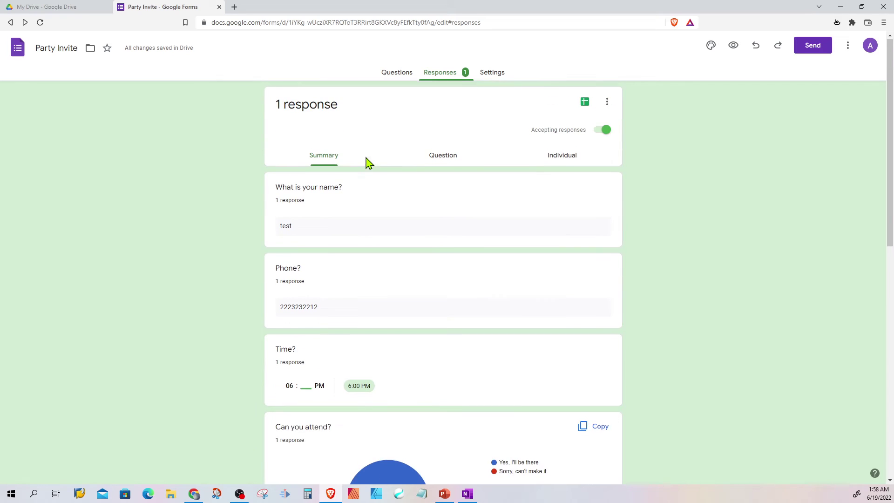
{"action": "left_click", "coordinate": [397, 78]}
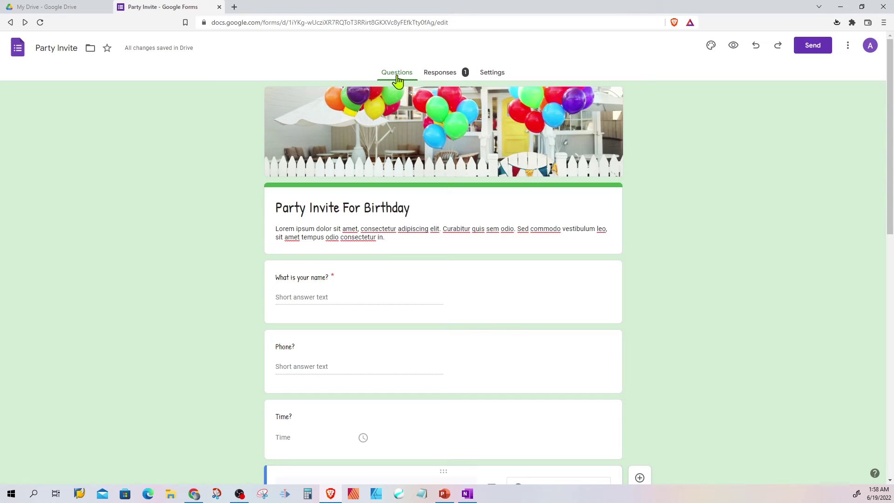
Step: Switch off 'Limit to 1 response' in the form's Responses settings and view the response summary
{"action": "left_click", "coordinate": [482, 76]}
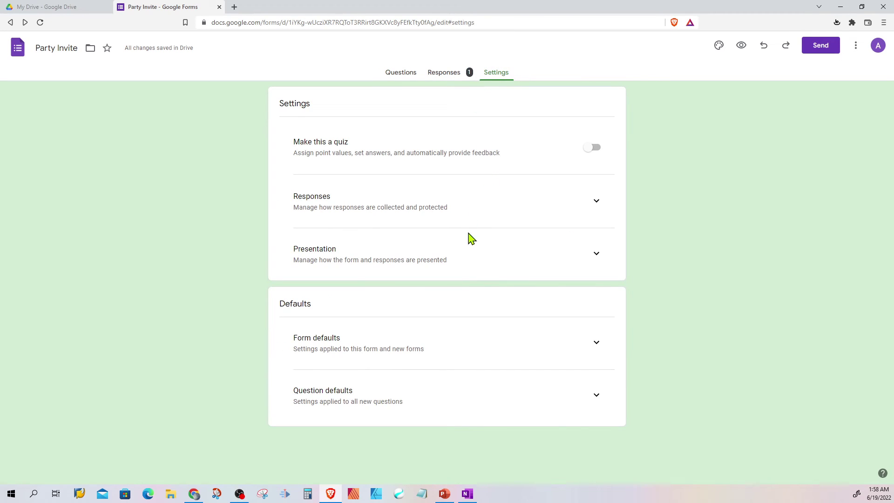
{"action": "left_click", "coordinate": [599, 207]}
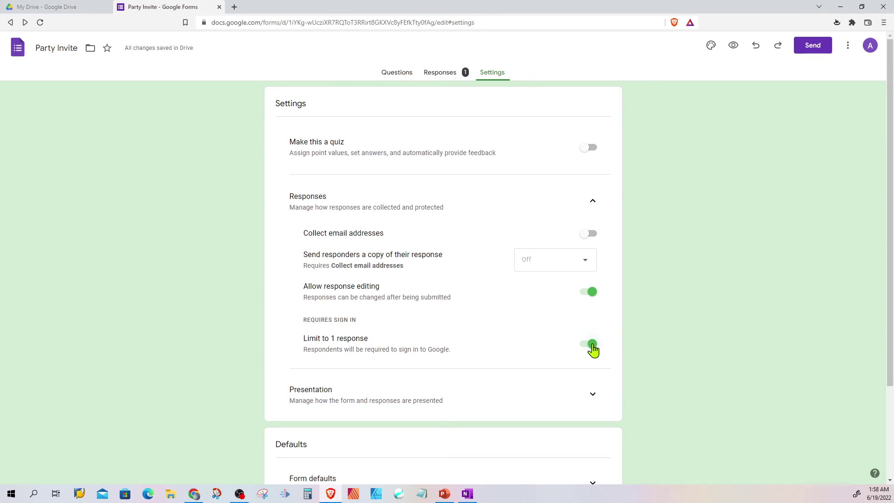
{"action": "left_click", "coordinate": [591, 345]}
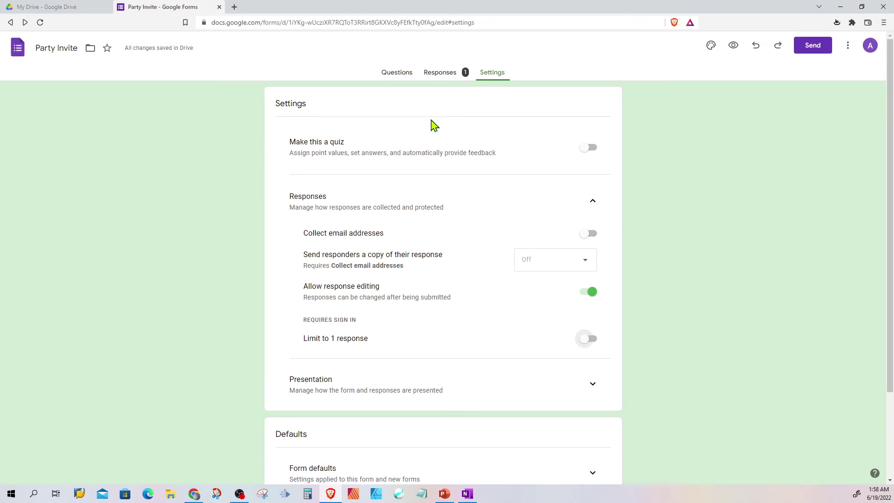
{"action": "left_click", "coordinate": [439, 75]}
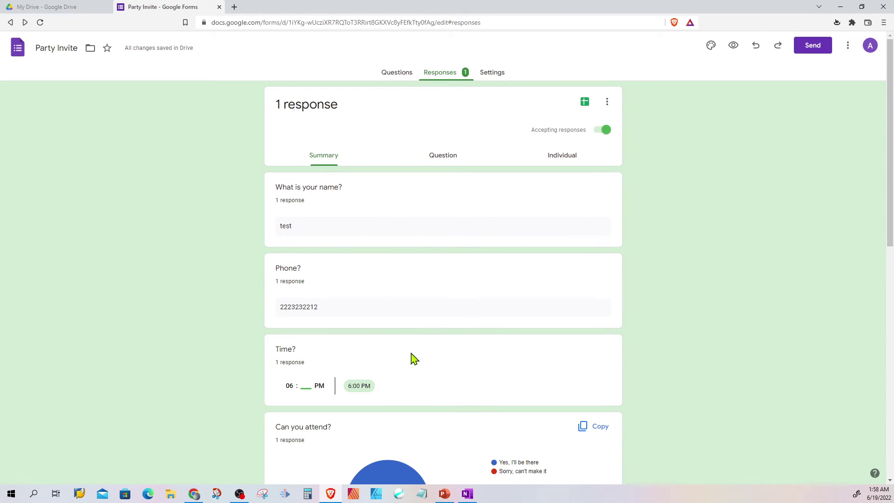
Step: Load the live form in a new tab and fill in test 2's name, phone and party time
{"action": "left_click", "coordinate": [406, 78]}
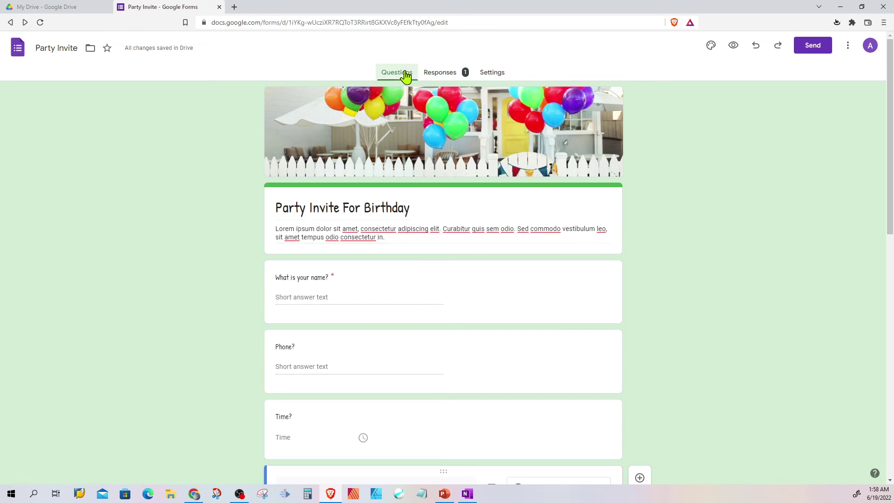
{"action": "left_click", "coordinate": [233, 11]}
{"action": "type", "text": "https://forms.gle/Gx3atcon84ExyU2Q9"}
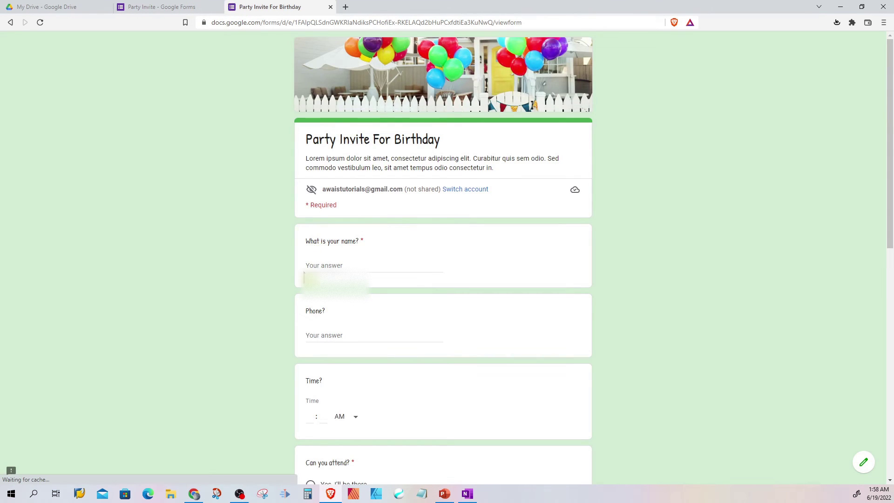
{"action": "left_click", "coordinate": [325, 265]}
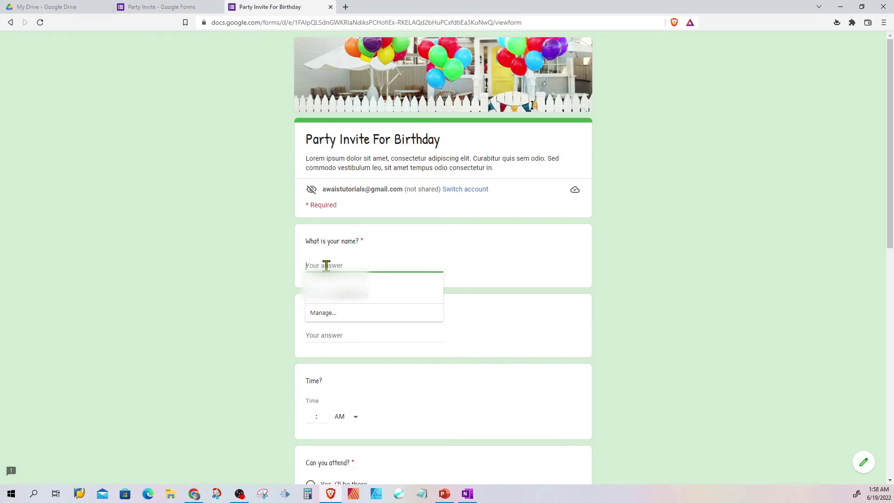
{"action": "type", "text": "test 2"}
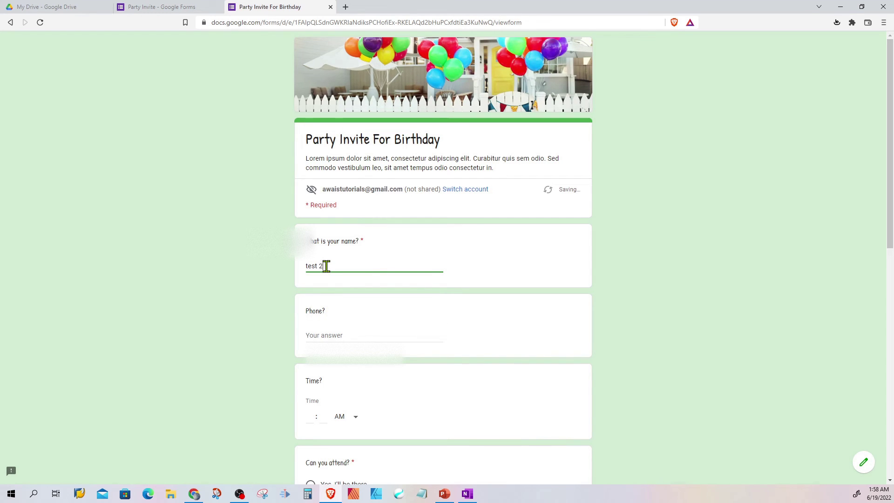
{"action": "left_click", "coordinate": [321, 334]}
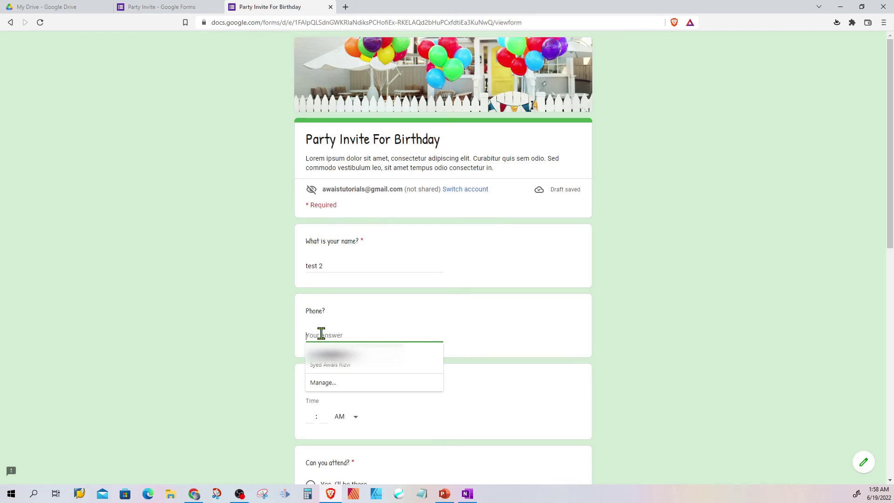
{"action": "type", "text": "22312"}
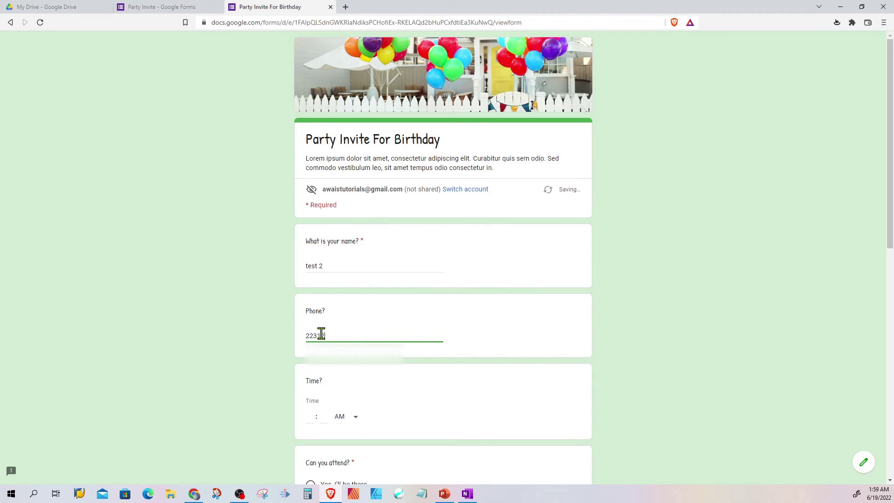
{"action": "type", "text": "343322"}
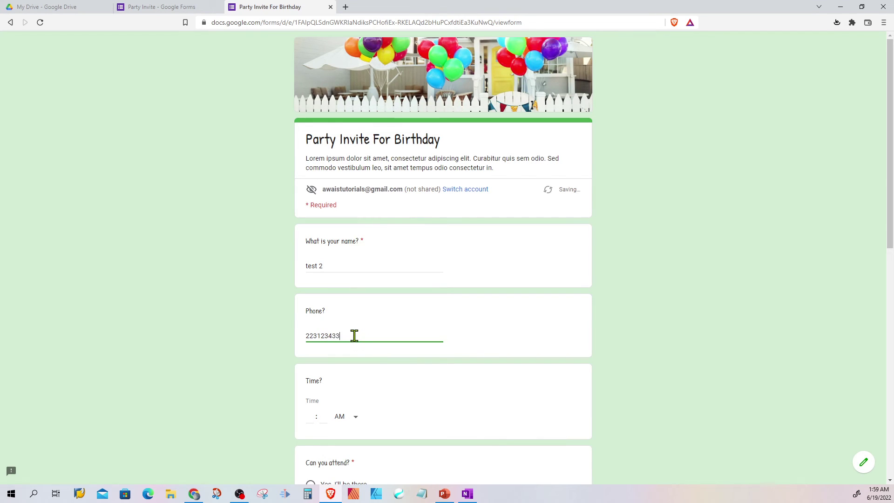
{"action": "scroll", "coordinate": [371, 355], "scroll_direction": "down", "scroll_amount": 2}
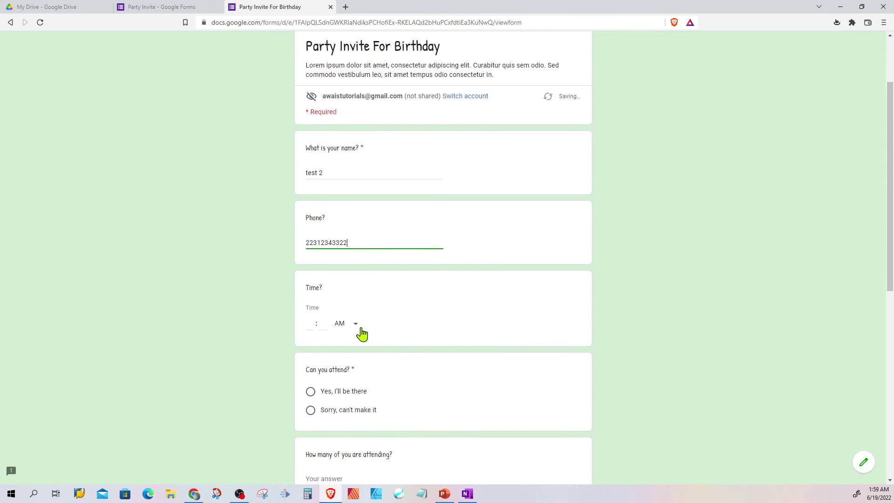
{"action": "left_click", "coordinate": [307, 322]}
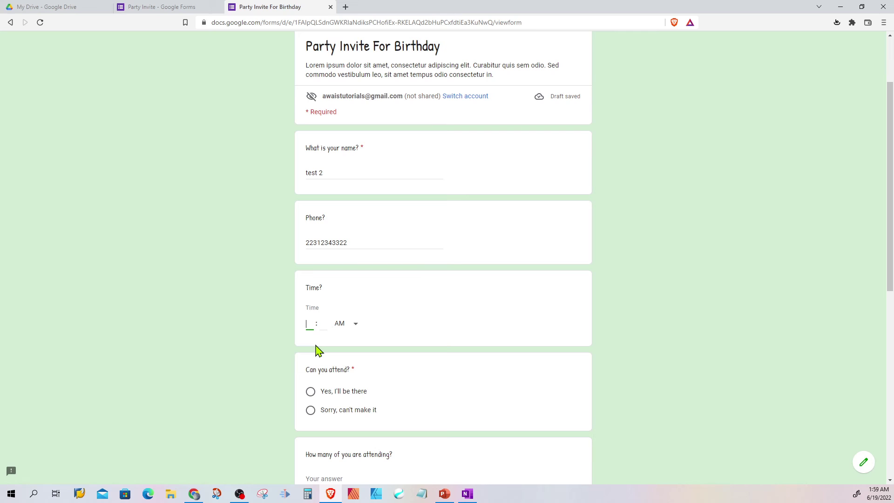
{"action": "type", "text": "06 : 00"}
Step: Answer 'Sorry, can't make it', leave the attendee count, and submit the second response
{"action": "left_click", "coordinate": [310, 411]}
{"action": "scroll", "coordinate": [350, 399], "scroll_direction": "down", "scroll_amount": 2}
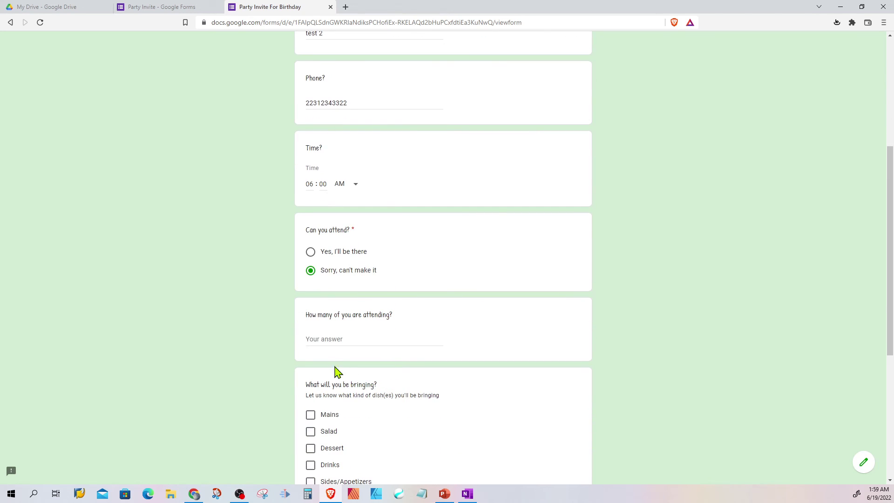
{"action": "left_click", "coordinate": [335, 338]}
{"action": "scroll", "coordinate": [393, 341], "scroll_direction": "down", "scroll_amount": 4}
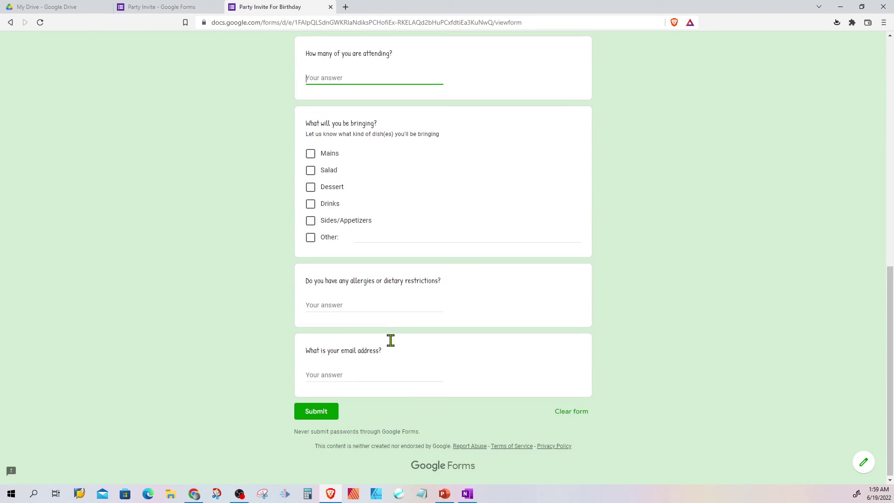
{"action": "left_click", "coordinate": [314, 411]}
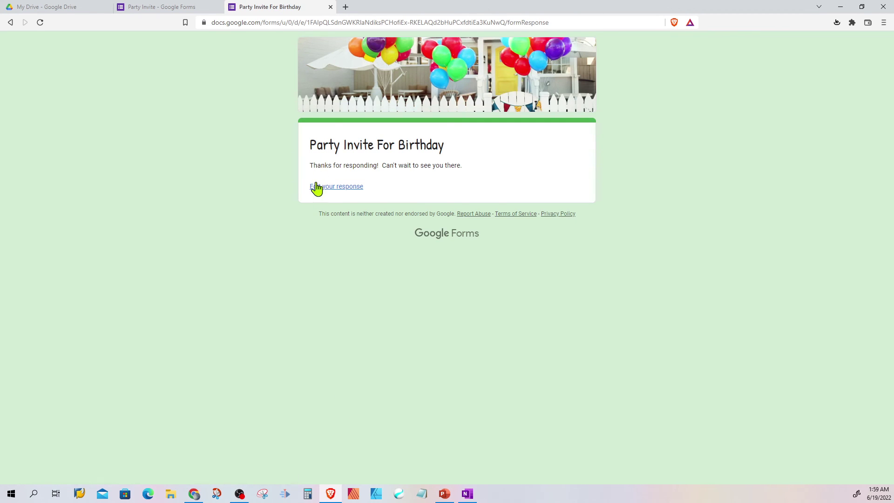
Step: Reopen the live form in a fresh tab and enter james's name and phone
{"action": "left_click", "coordinate": [330, 7]}
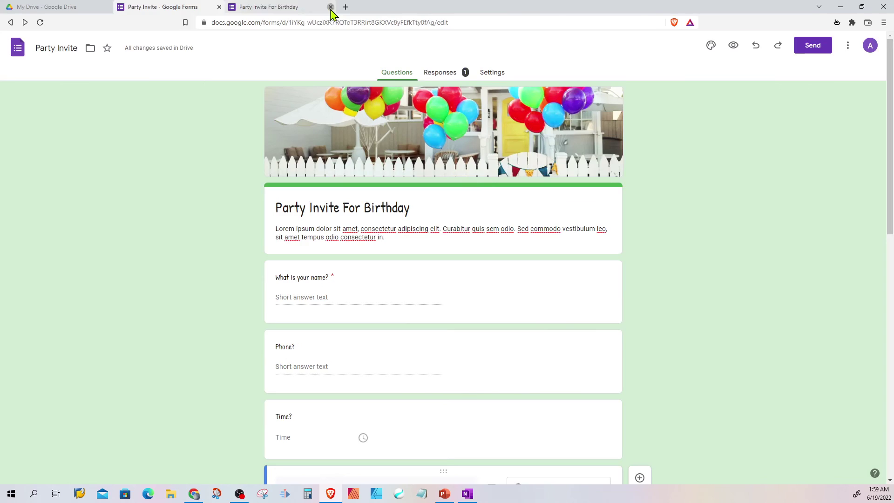
{"action": "left_click", "coordinate": [299, 23]}
{"action": "left_click", "coordinate": [235, 7]}
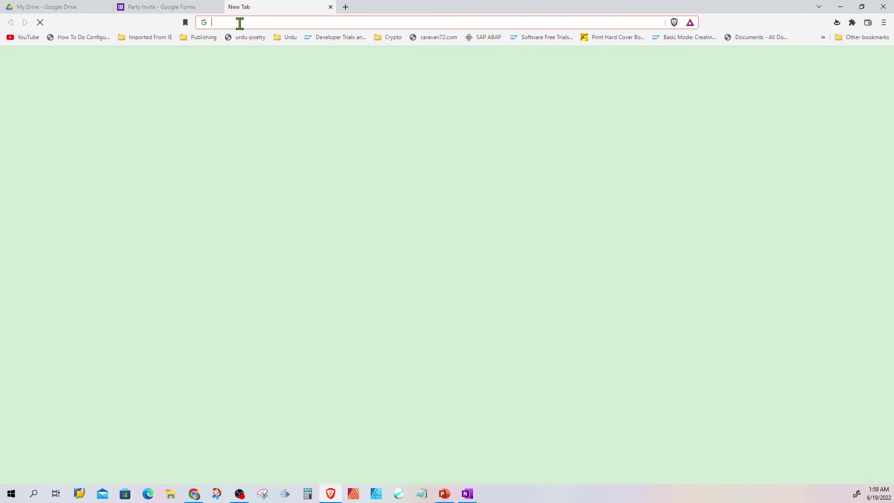
{"action": "type", "text": "https://forms.gle/Gx3atcon84ExyU2Q9"}
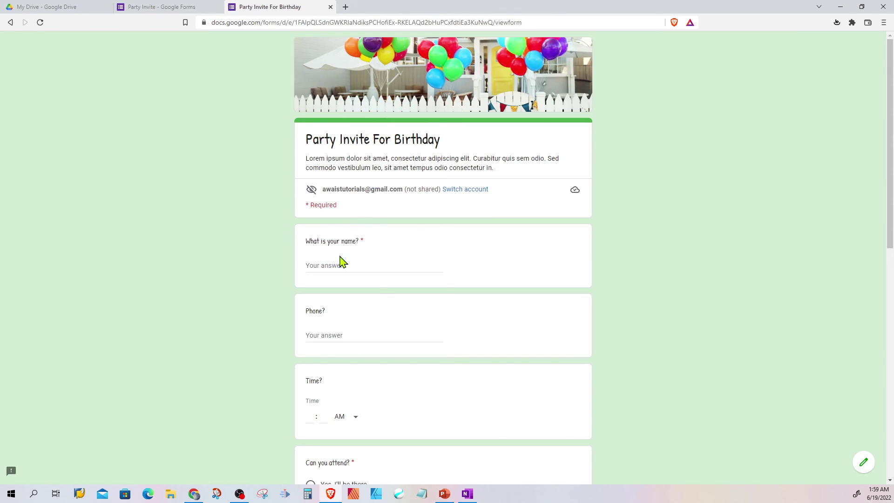
{"action": "left_click", "coordinate": [339, 262]}
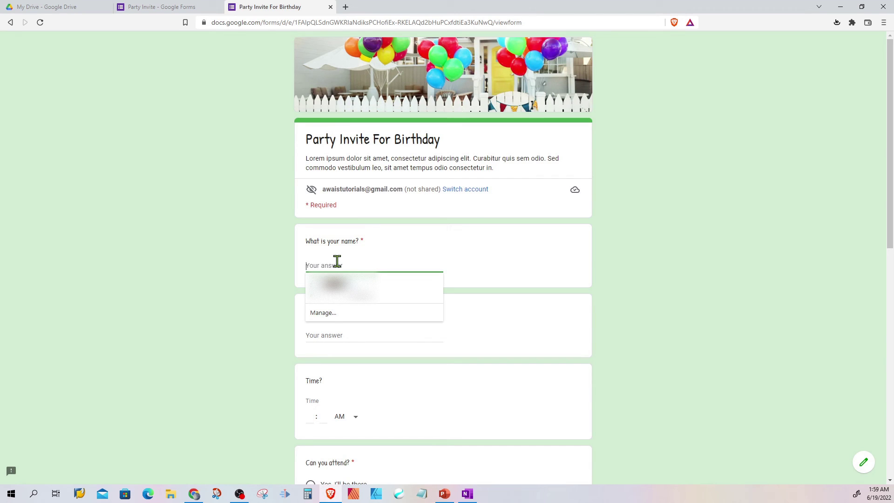
{"action": "type", "text": "james"}
{"action": "key", "text": "Tab"}
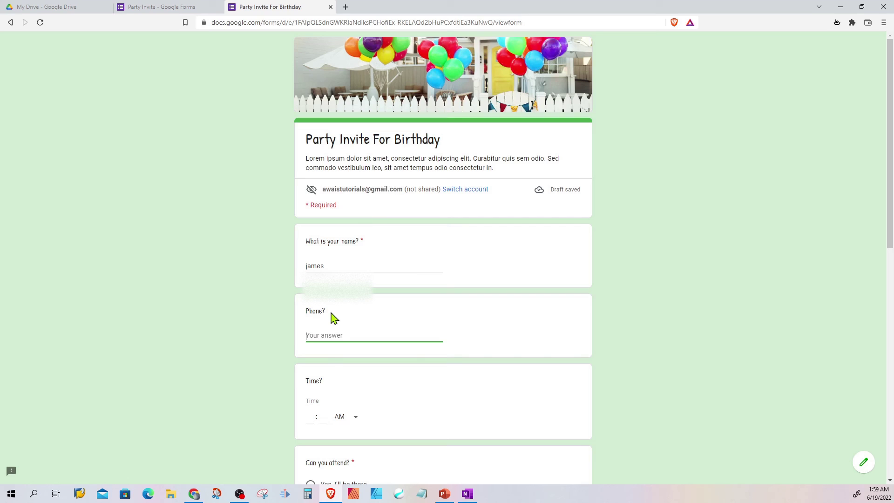
{"action": "type", "text": "12343"}
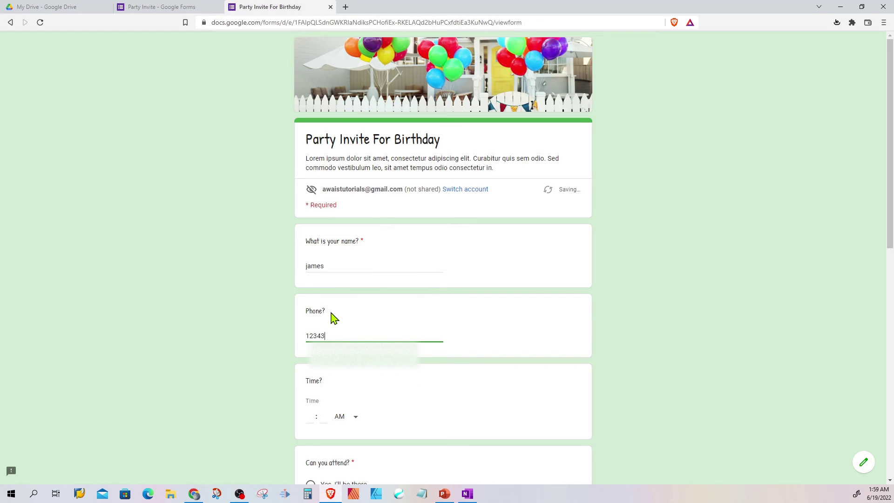
{"action": "type", "text": "45"}
{"action": "scroll", "coordinate": [326, 294], "scroll_direction": "down", "scroll_amount": 3}
Step: Set the time to 06:00 PM, answer 'Yes' with 2 attending, and submit the third response
{"action": "left_click", "coordinate": [308, 233]}
{"action": "key", "text": "Tab"}
{"action": "type", "text": "6"}
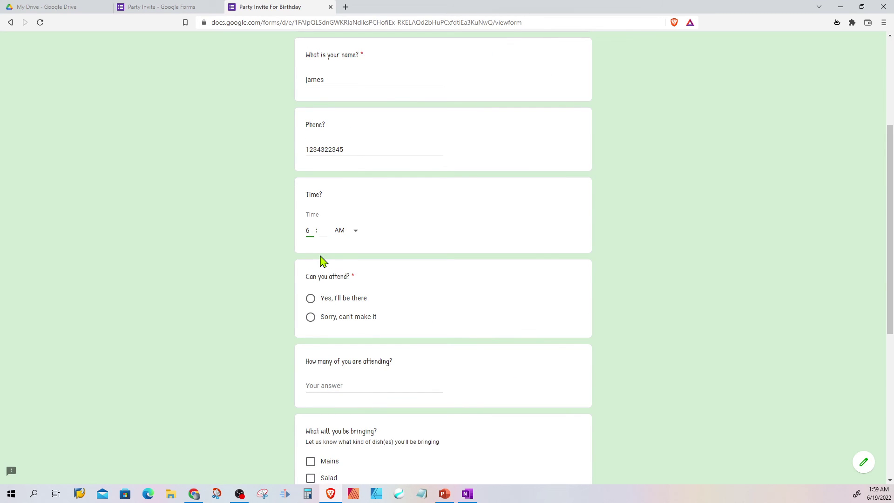
{"action": "key", "text": "Tab"}
{"action": "type", "text": "00"}
{"action": "key", "text": "Tab"}
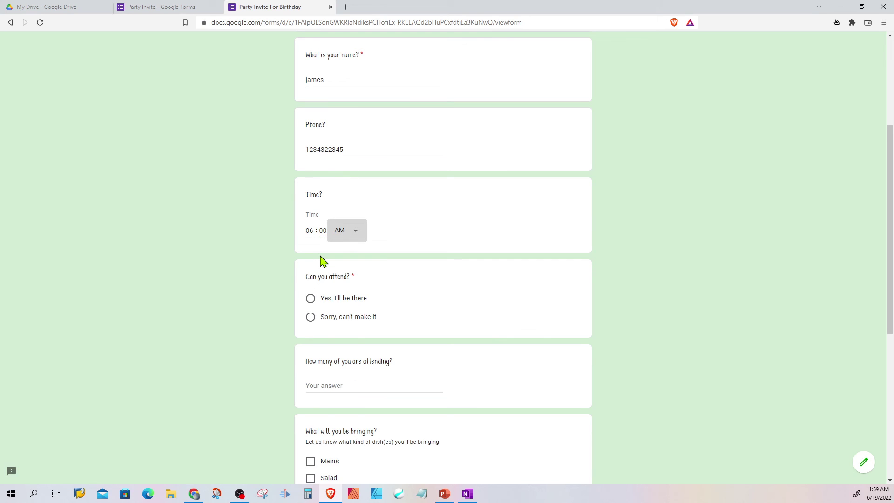
{"action": "left_click", "coordinate": [350, 233]}
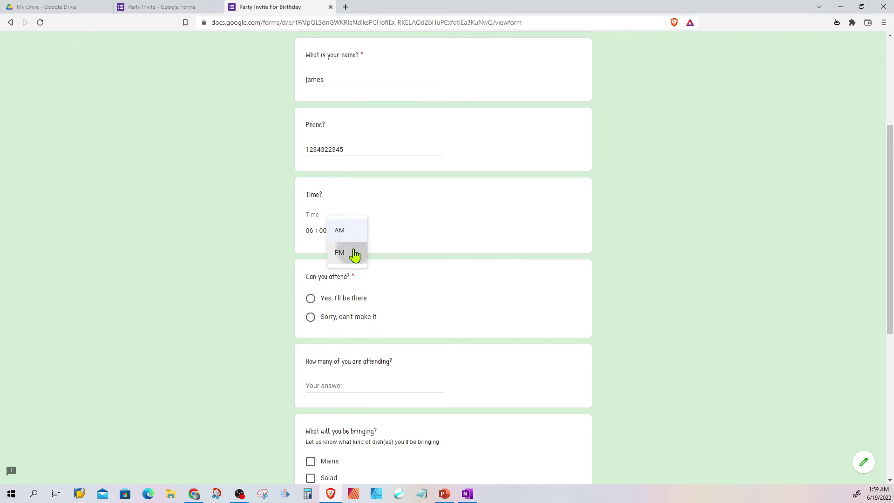
{"action": "left_click", "coordinate": [352, 252]}
{"action": "left_click", "coordinate": [310, 299]}
{"action": "scroll", "coordinate": [311, 307], "scroll_direction": "down", "scroll_amount": 2}
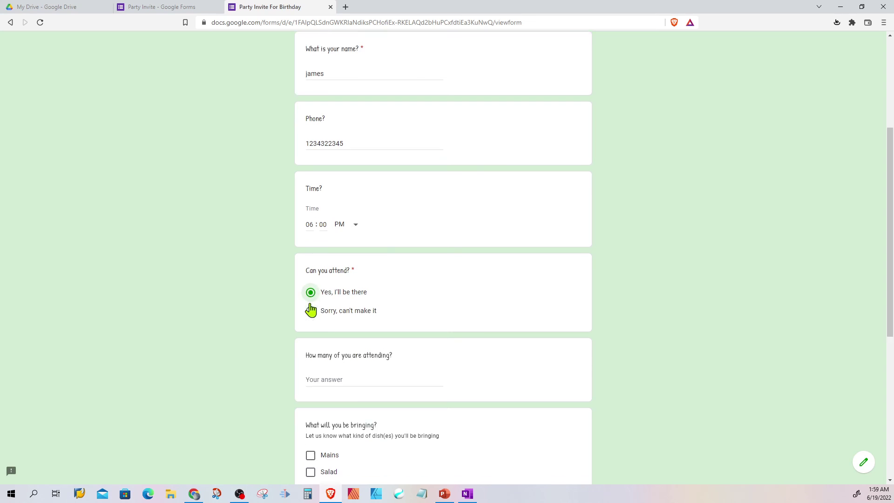
{"action": "left_click", "coordinate": [319, 290]}
{"action": "type", "text": "2"}
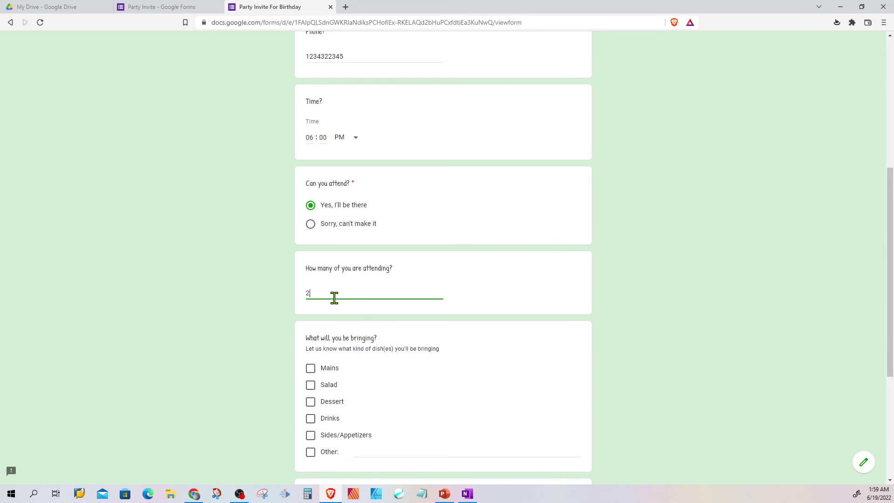
{"action": "scroll", "coordinate": [334, 298], "scroll_direction": "down", "scroll_amount": 5}
{"action": "left_click", "coordinate": [316, 411]}
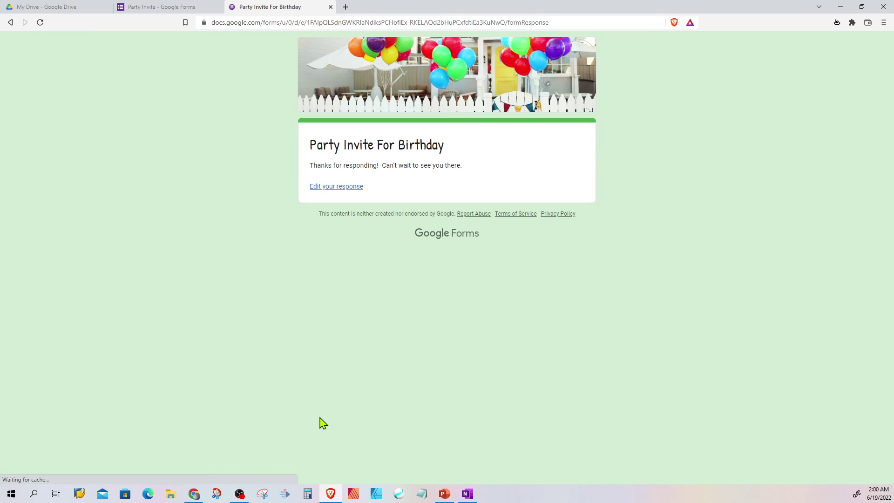
Step: View the Responses summary listing test, test 2 and james with their phone entries and charts
{"action": "left_click", "coordinate": [161, 7]}
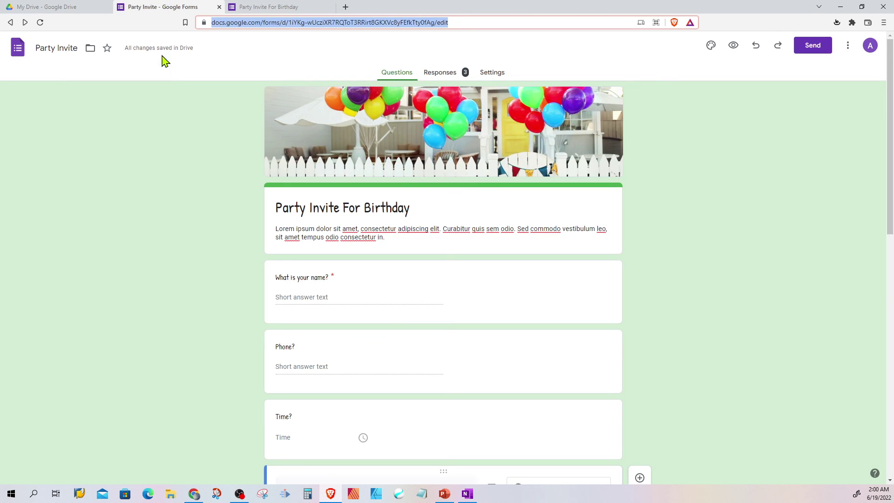
{"action": "left_click", "coordinate": [440, 74]}
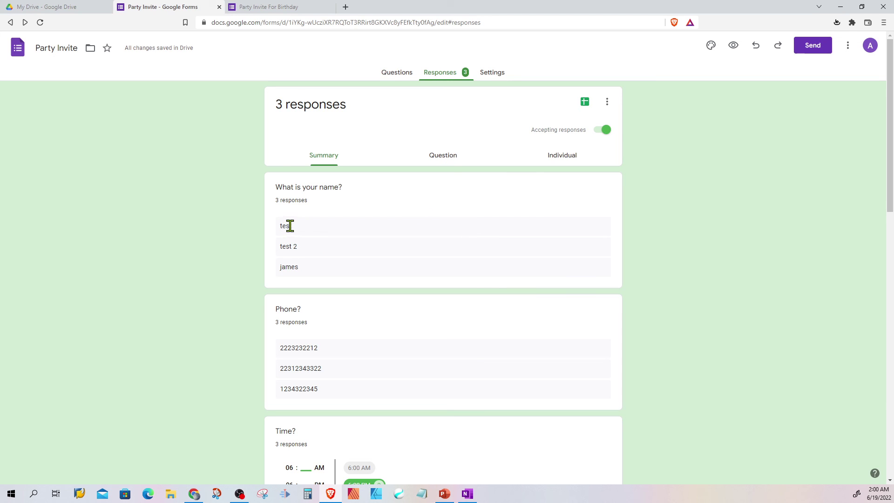
{"action": "left_click_drag", "start_coordinate": [279, 225], "coordinate": [314, 277]}
{"action": "left_click", "coordinate": [317, 277]}
{"action": "scroll", "coordinate": [322, 238], "scroll_direction": "down", "scroll_amount": 1}
{"action": "scroll", "coordinate": [325, 239], "scroll_direction": "down", "scroll_amount": 2}
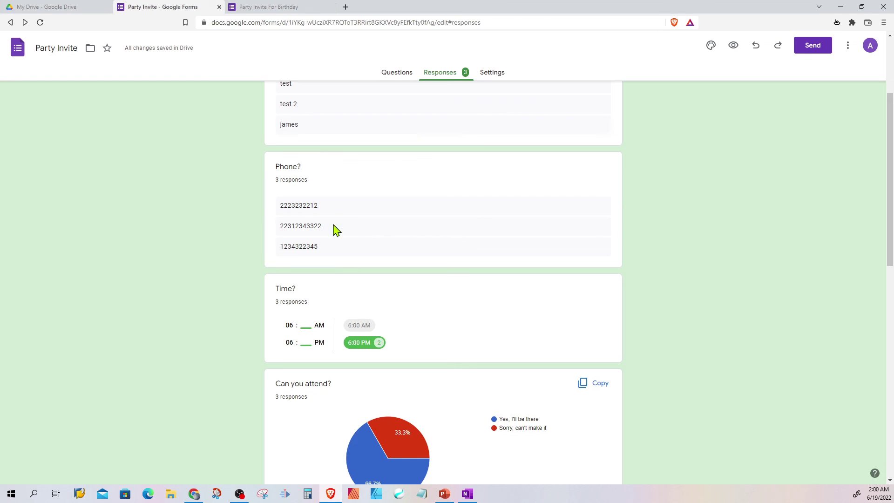
{"action": "scroll", "coordinate": [334, 224], "scroll_direction": "down", "scroll_amount": 3}
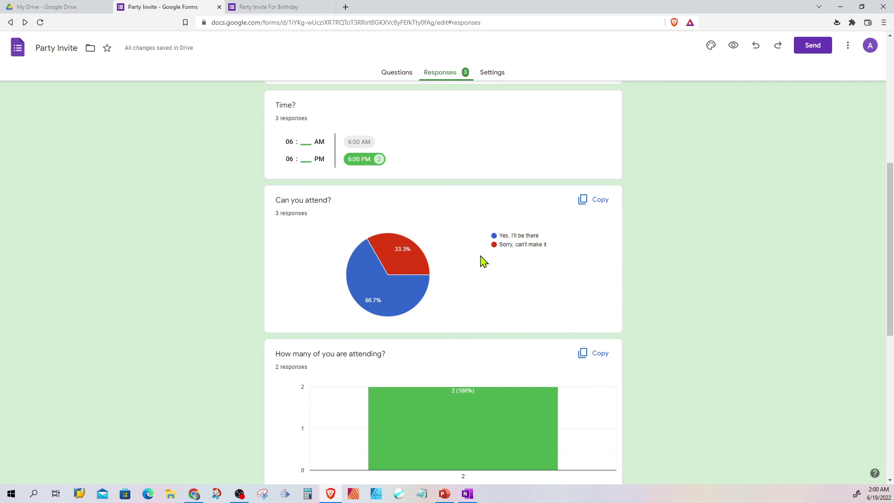
{"action": "scroll", "coordinate": [449, 273], "scroll_direction": "down", "scroll_amount": 2}
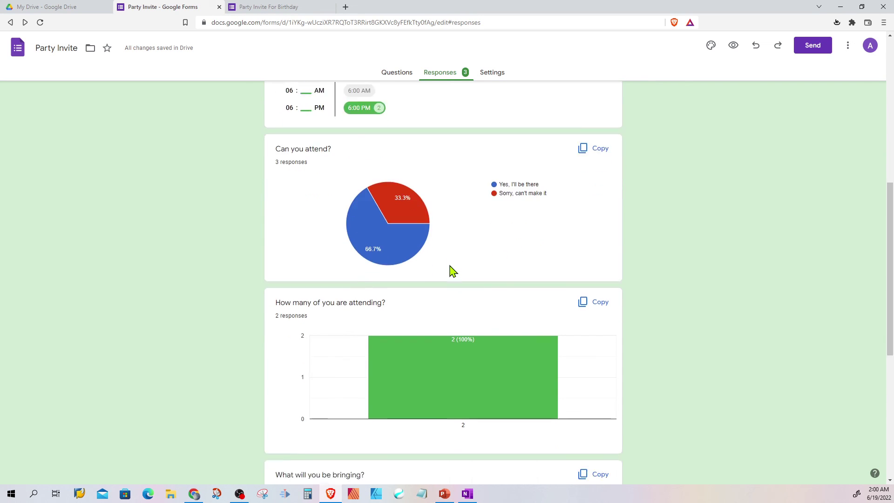
{"action": "scroll", "coordinate": [450, 265], "scroll_direction": "down", "scroll_amount": 2}
{"action": "scroll", "coordinate": [449, 265], "scroll_direction": "down", "scroll_amount": 1}
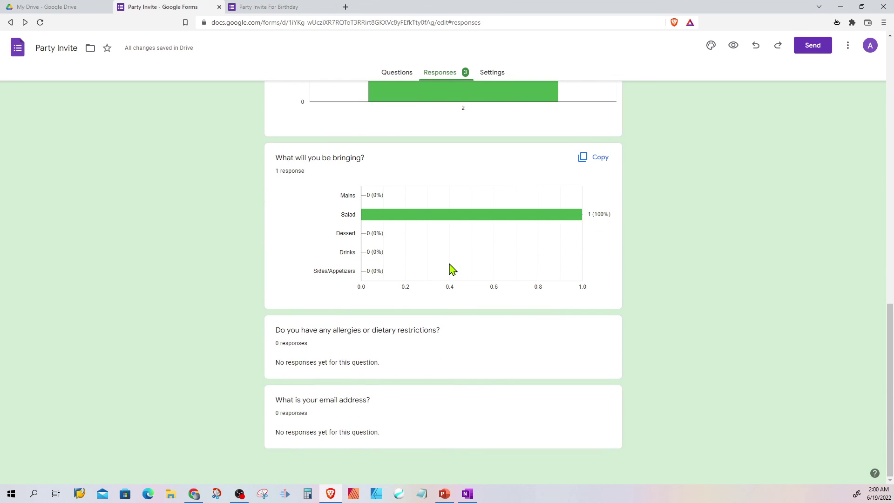
{"action": "scroll", "coordinate": [449, 267], "scroll_direction": "up", "scroll_amount": 2}
{"action": "scroll", "coordinate": [448, 266], "scroll_direction": "up", "scroll_amount": 4}
{"action": "scroll", "coordinate": [440, 251], "scroll_direction": "up", "scroll_amount": 4}
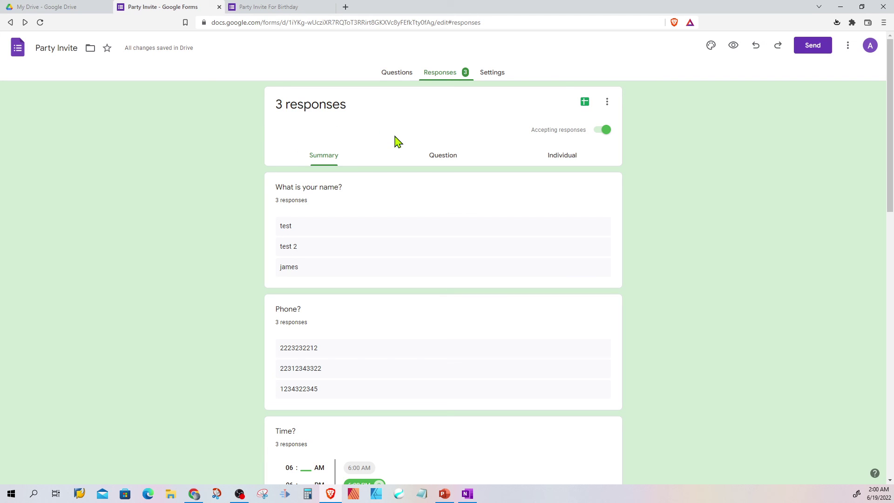
Step: Return to the Questions editor showing the invite's name, phone and time questions
{"action": "left_click", "coordinate": [391, 74]}
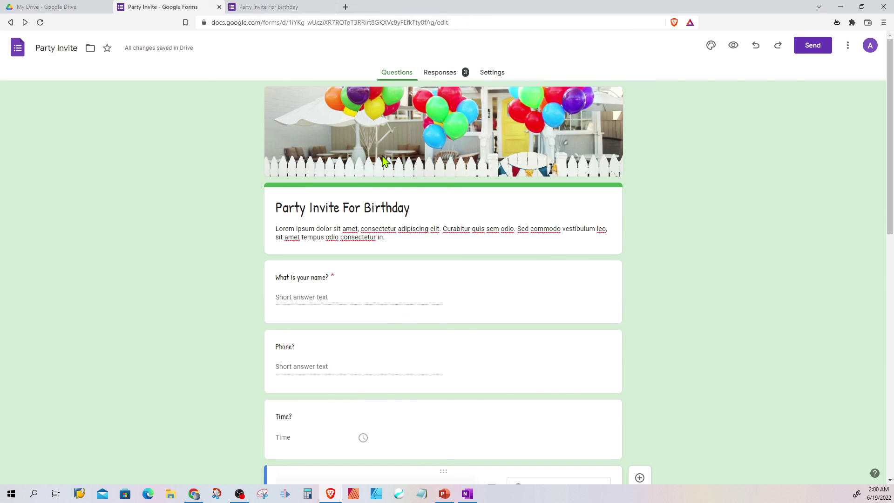